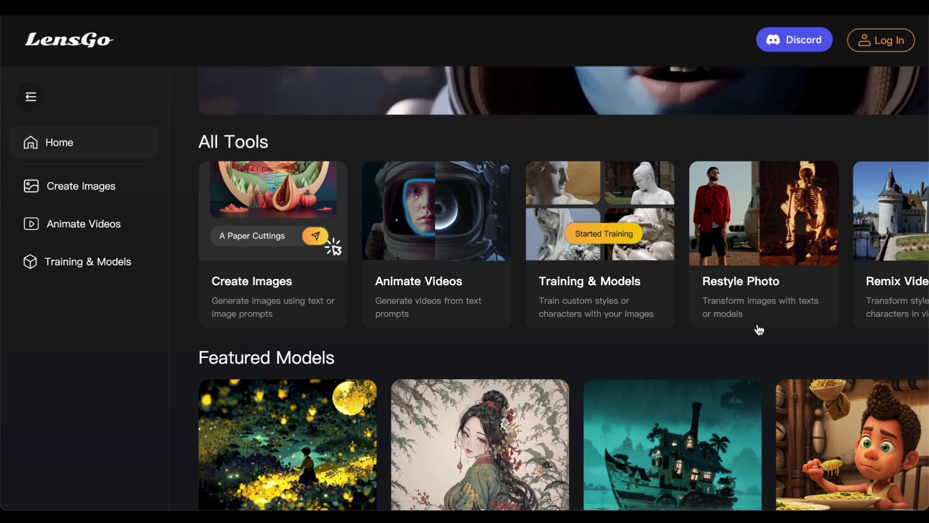
Step: Scroll down through the home page's Featured Models and Gallery sections
scroll(758, 330, "down", 4)
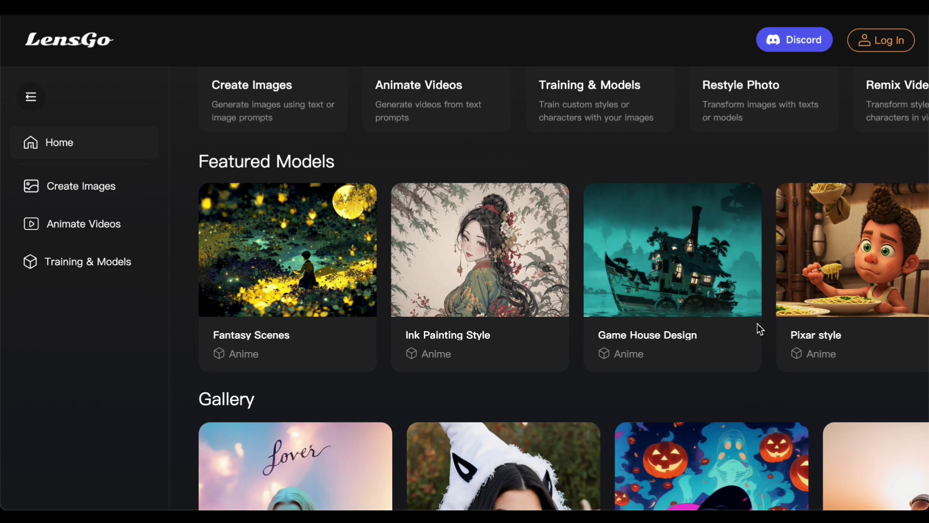
scroll(758, 329, "down", 6)
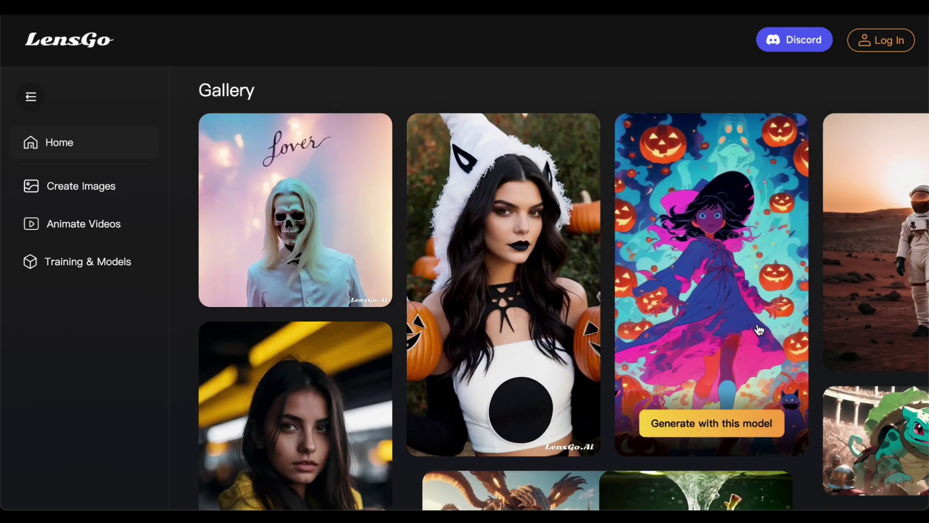
scroll(759, 330, "down", 6)
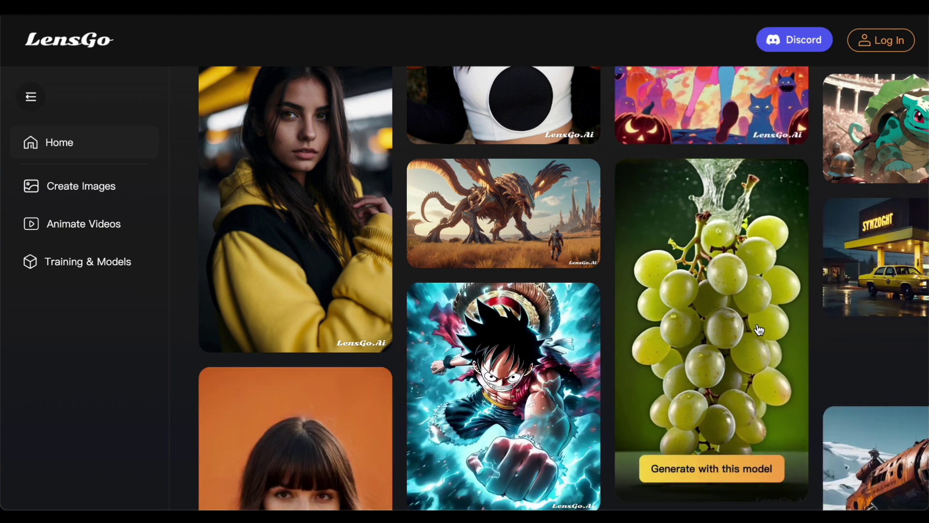
scroll(758, 329, "down", 6)
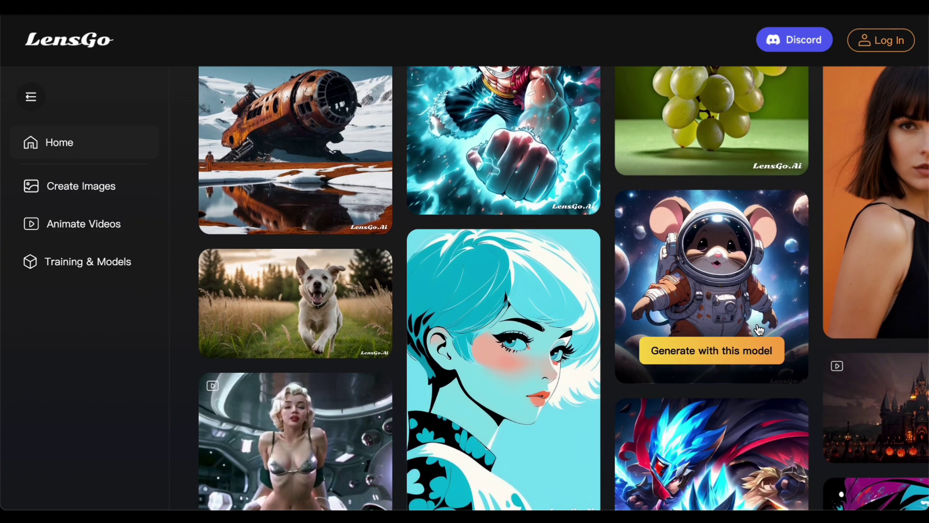
scroll(759, 330, "down", 3)
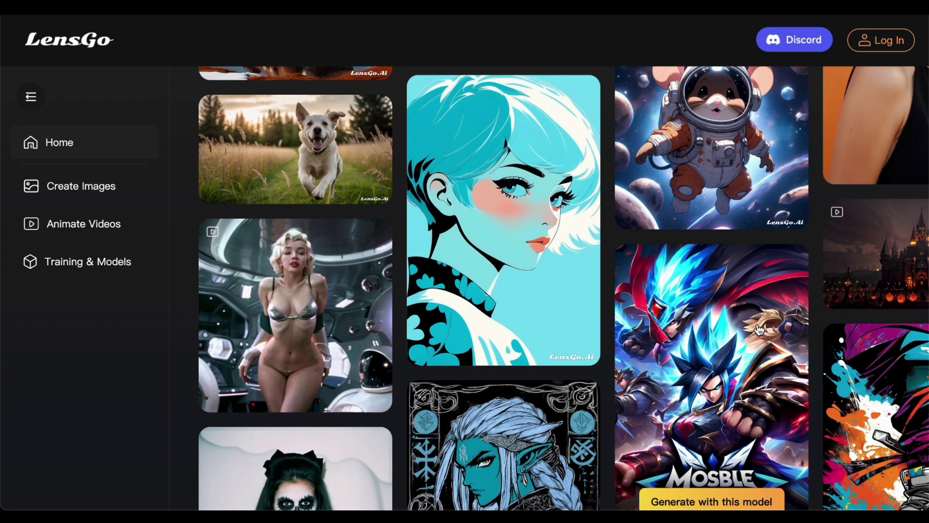
scroll(758, 329, "down", 10)
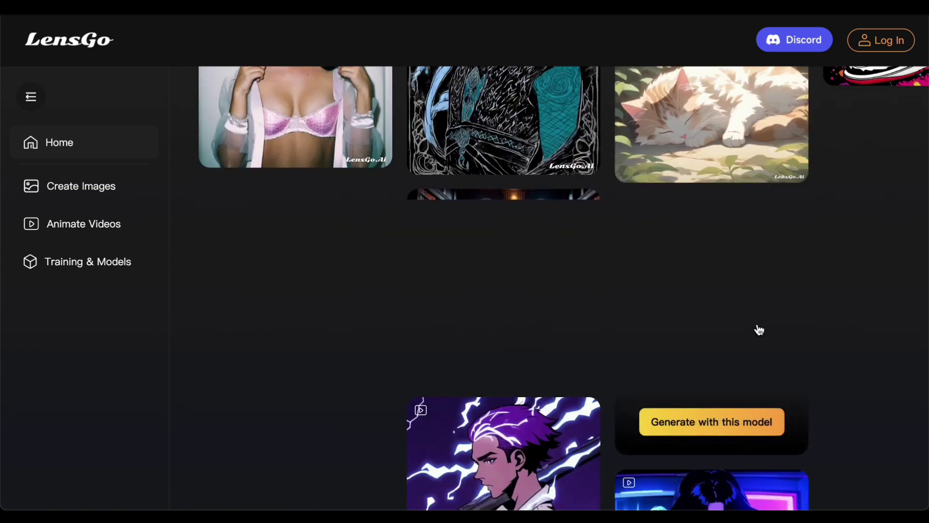
scroll(758, 329, "down", 2)
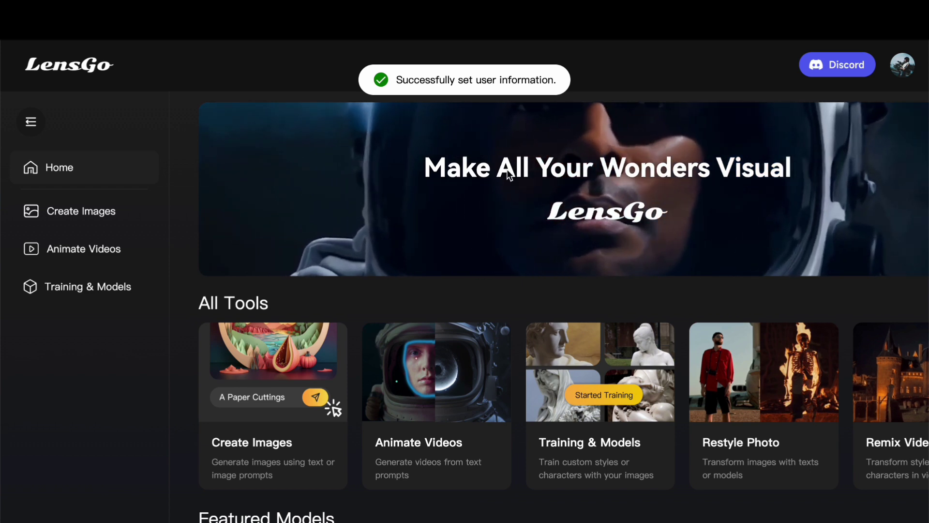
Step: Scroll to All Tools and collapse the side navigation to icons only
scroll(456, 276, "down", 3)
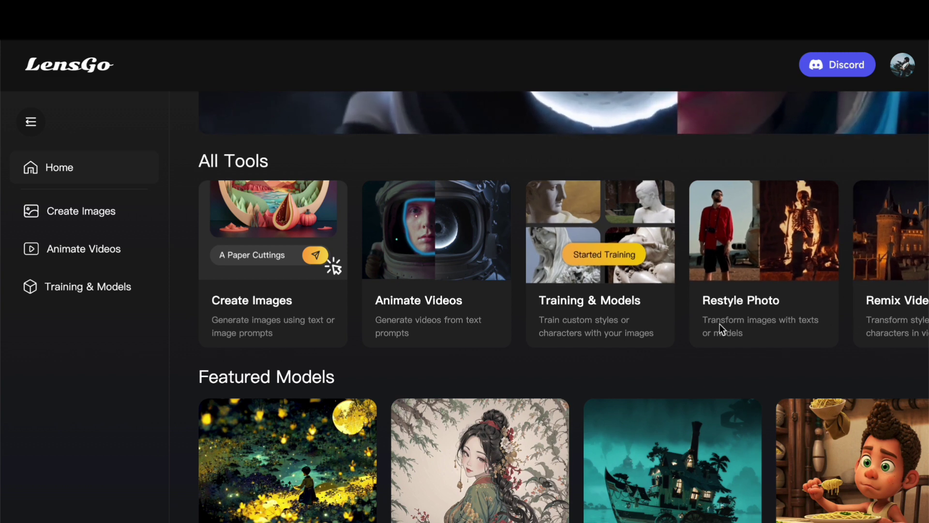
left_click(31, 119)
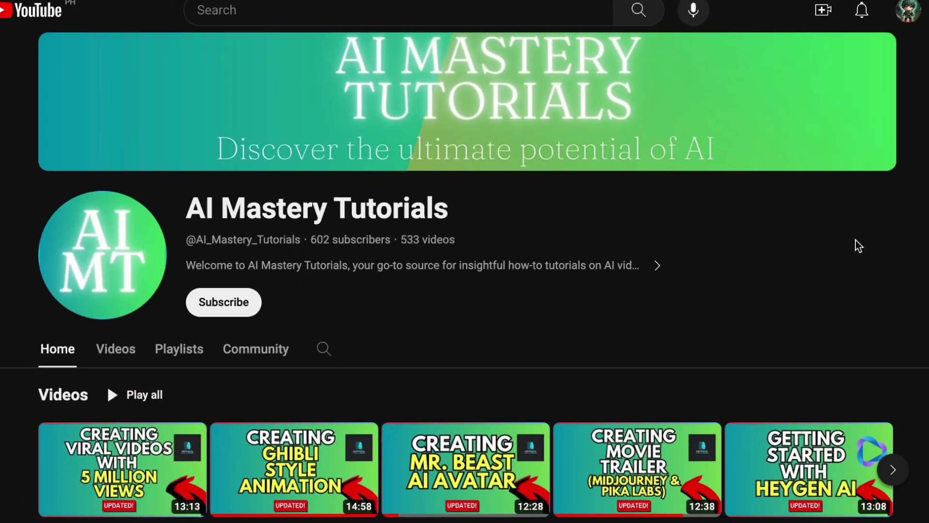
Step: Browse the channel's Home rows, then view its Videos tab listing all uploads
scroll(856, 242, "down", 7)
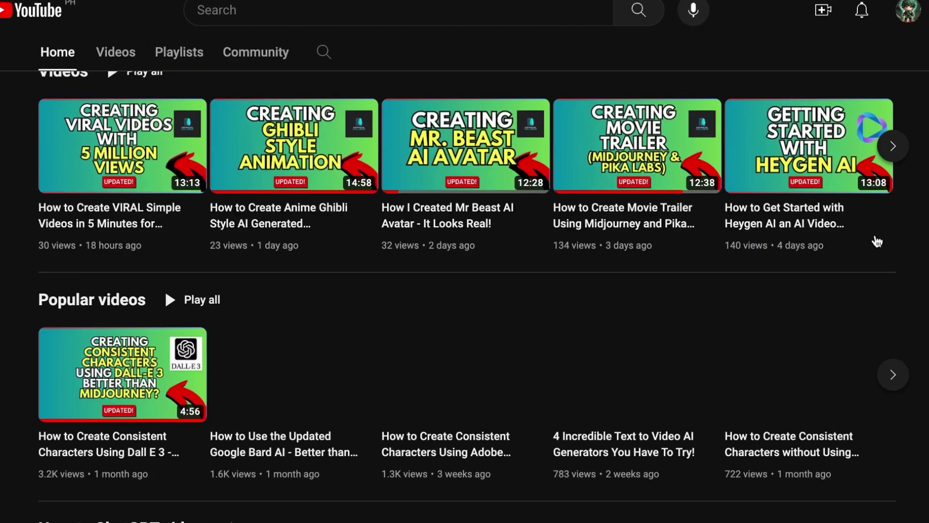
scroll(877, 241, "down", 3)
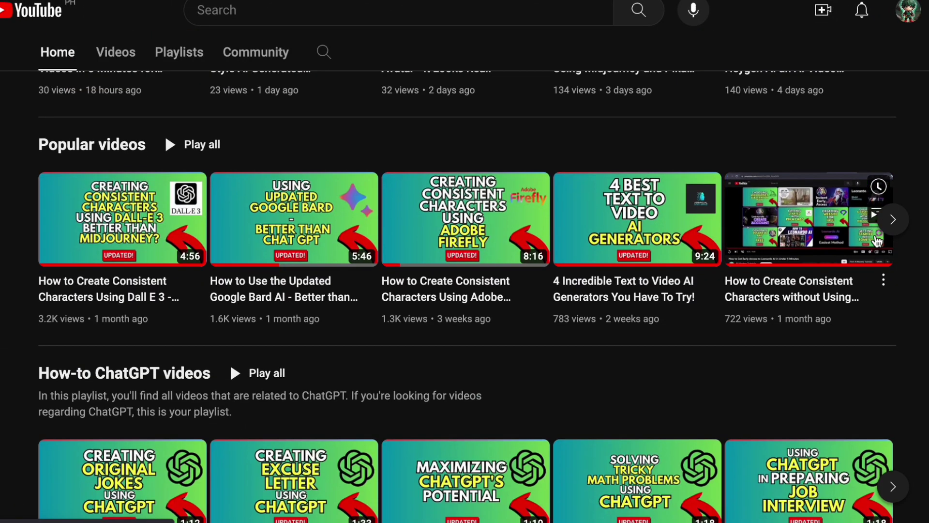
scroll(876, 241, "down", 2)
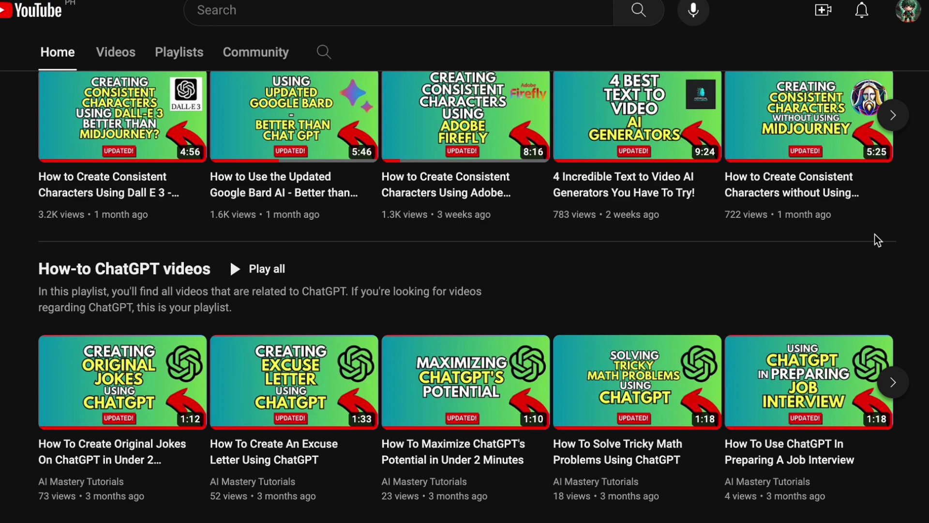
scroll(874, 235, "up", 4)
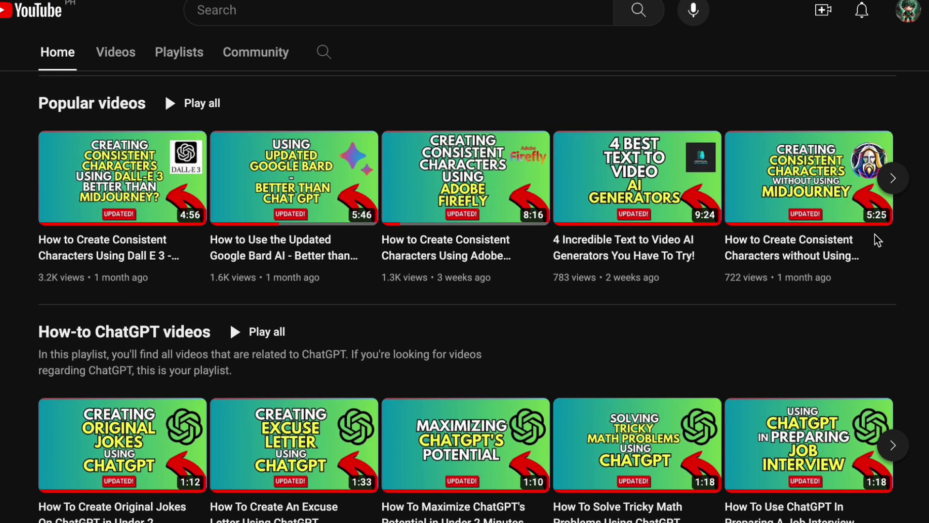
scroll(875, 235, "up", 6)
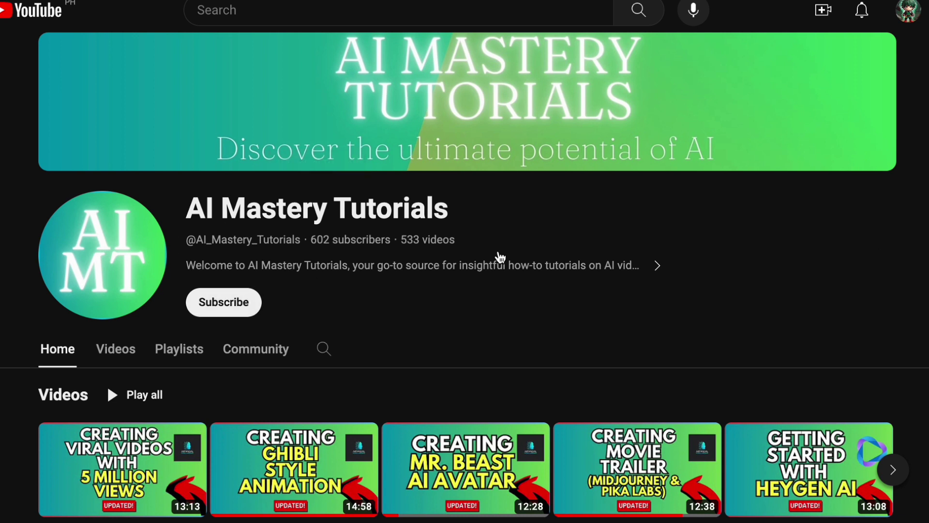
scroll(920, 235, "down", 6)
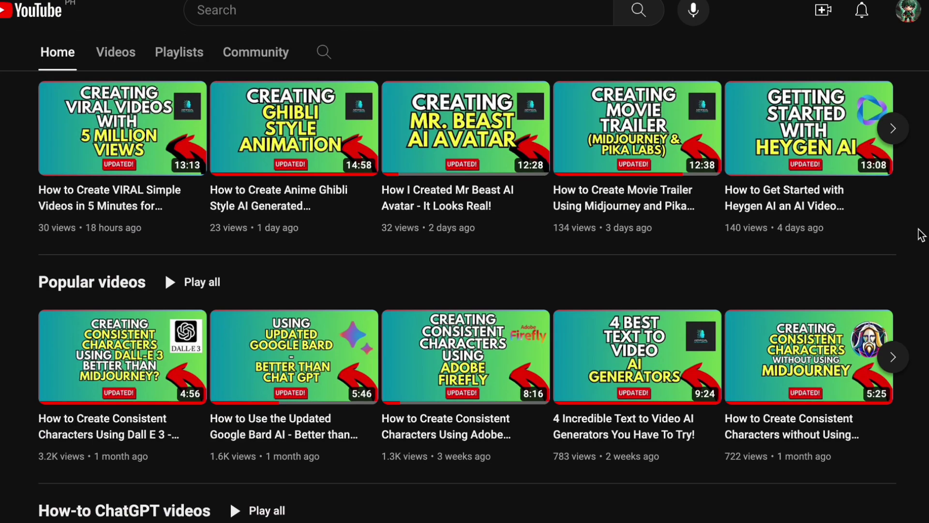
left_click(104, 55)
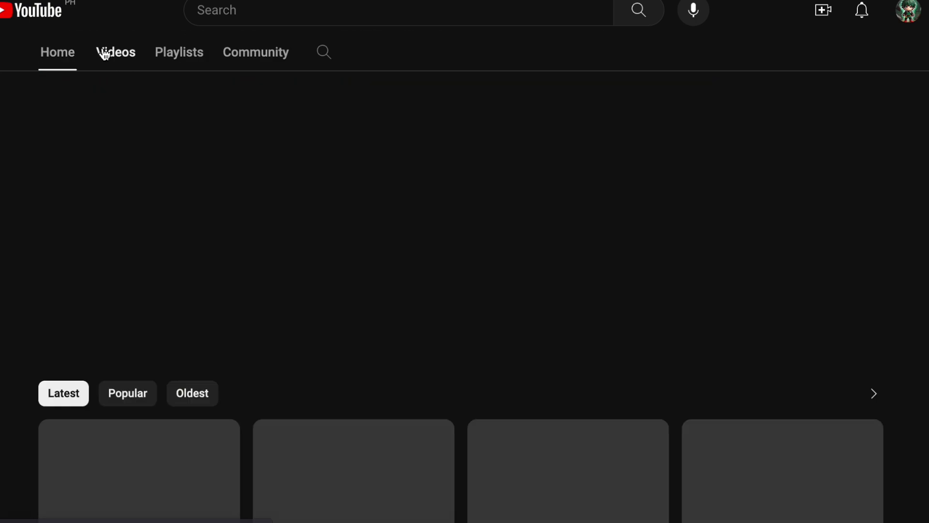
scroll(915, 301, "down", 12)
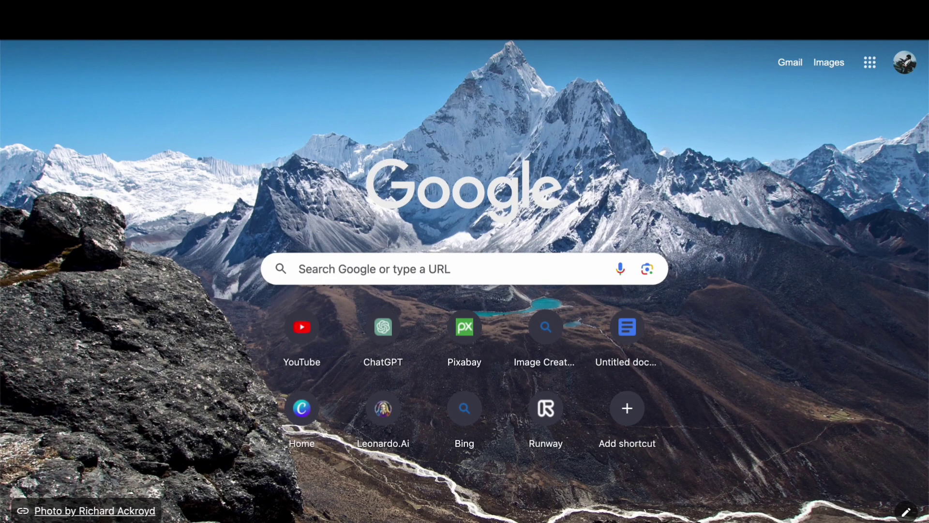
Step: Return to the LensGo home page by typing 'len' and picking the LensGo suggestion
key("ctrl+l")
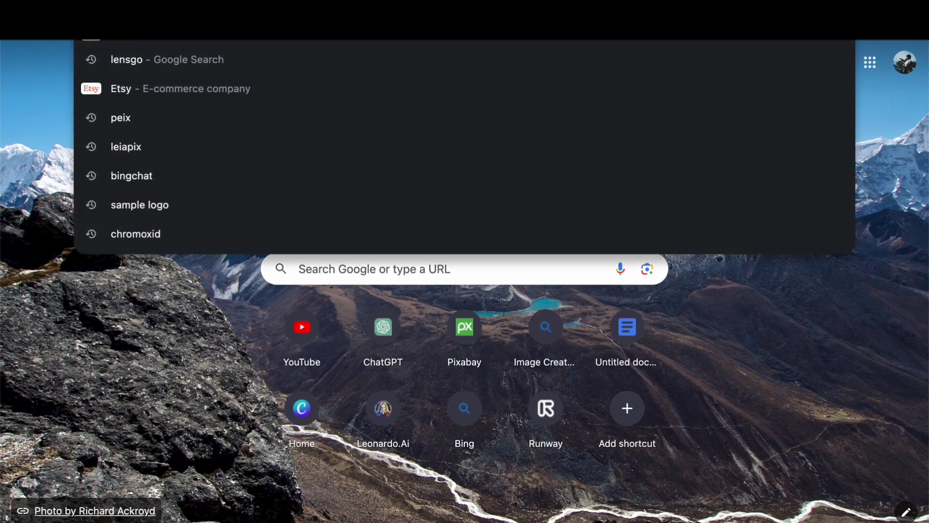
type("len")
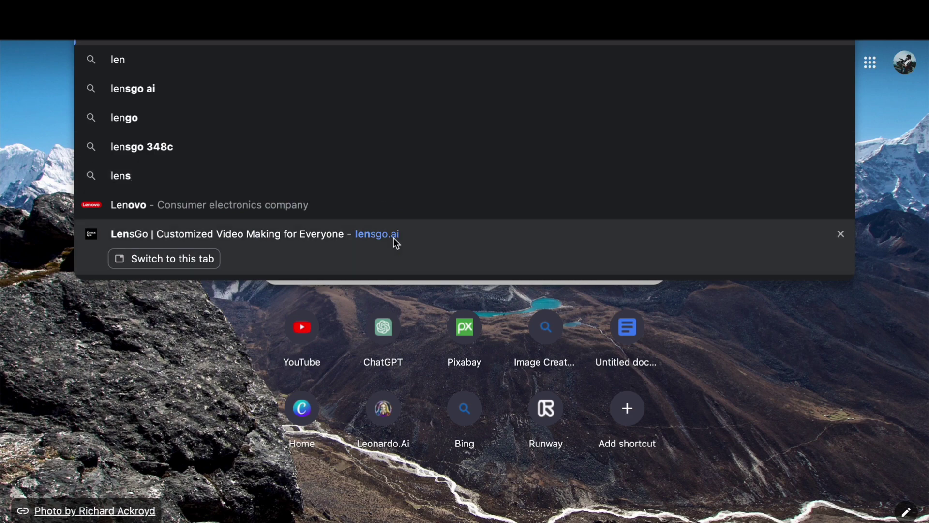
left_click(394, 237)
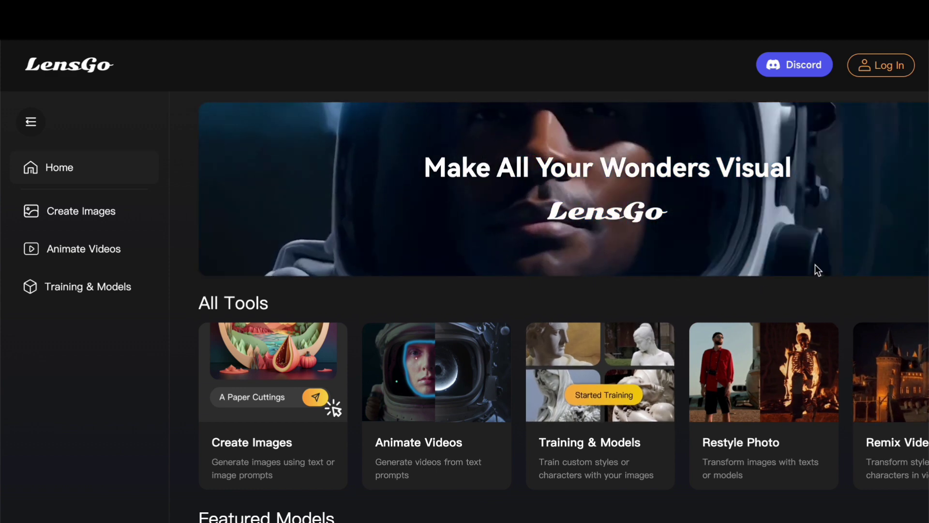
Step: Trigger the login prompt from Create Images or Animate Videos and sign in with Google
scroll(815, 265, "down", 3)
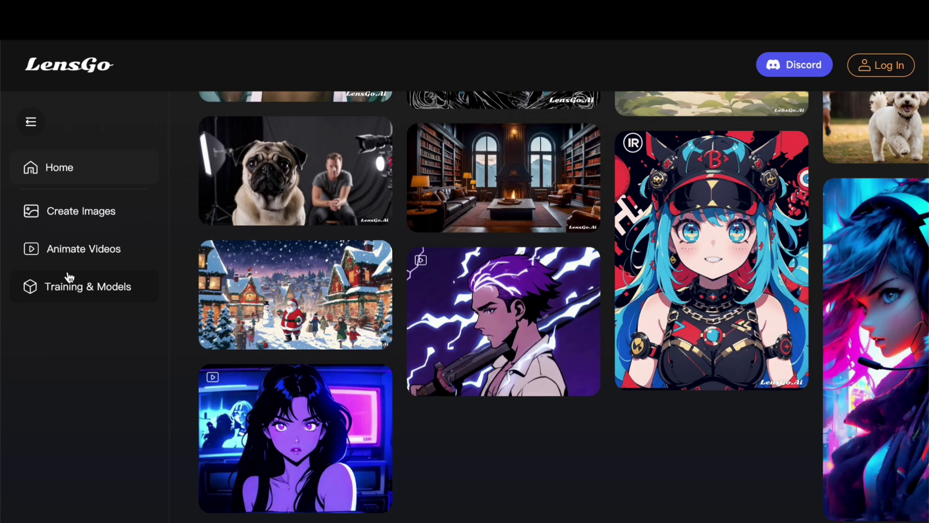
left_click(69, 214)
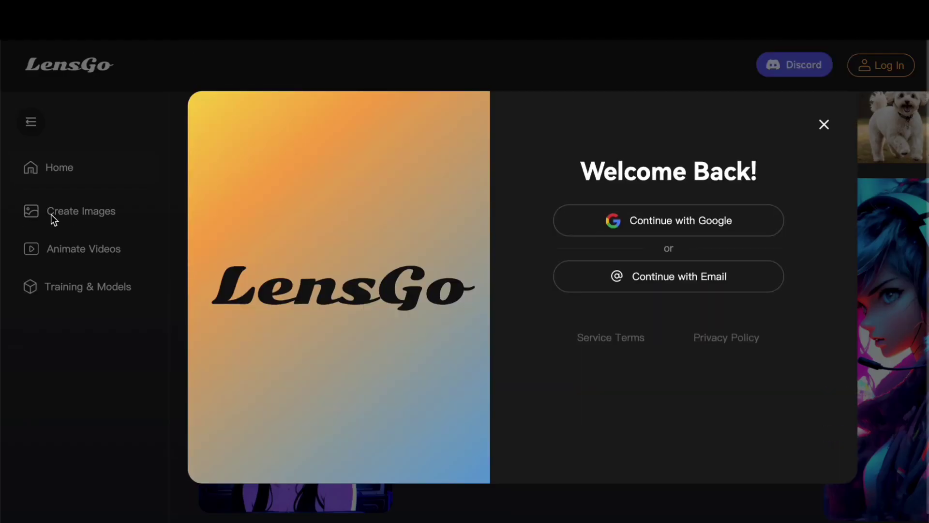
left_click(822, 127)
left_click(79, 249)
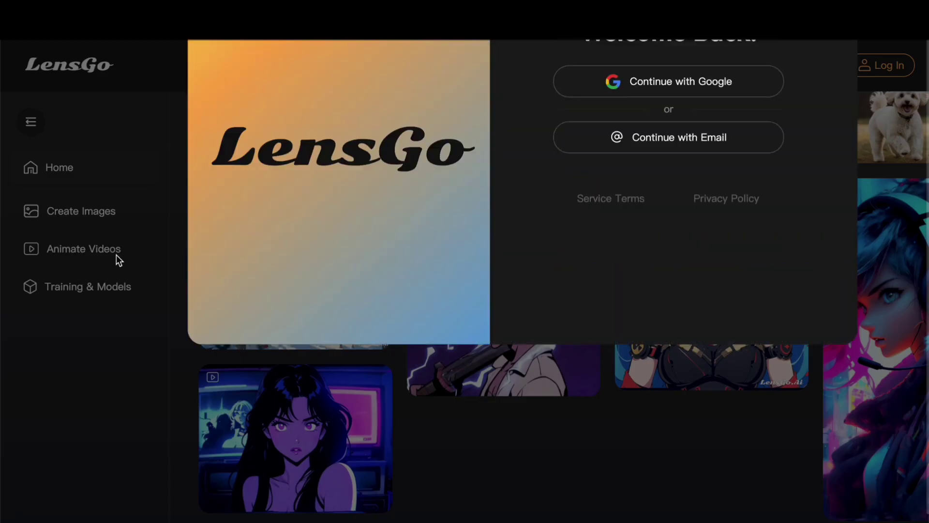
left_click(828, 125)
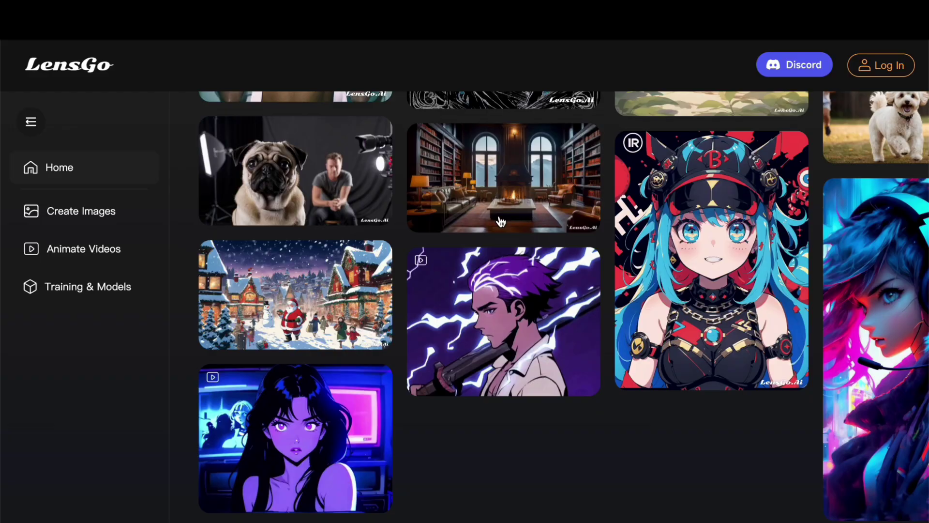
left_click(881, 68)
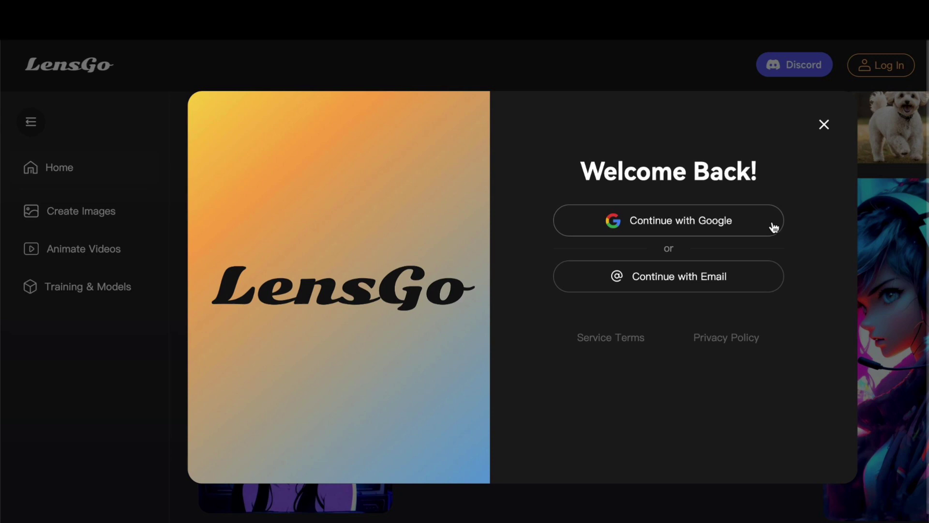
left_click(658, 225)
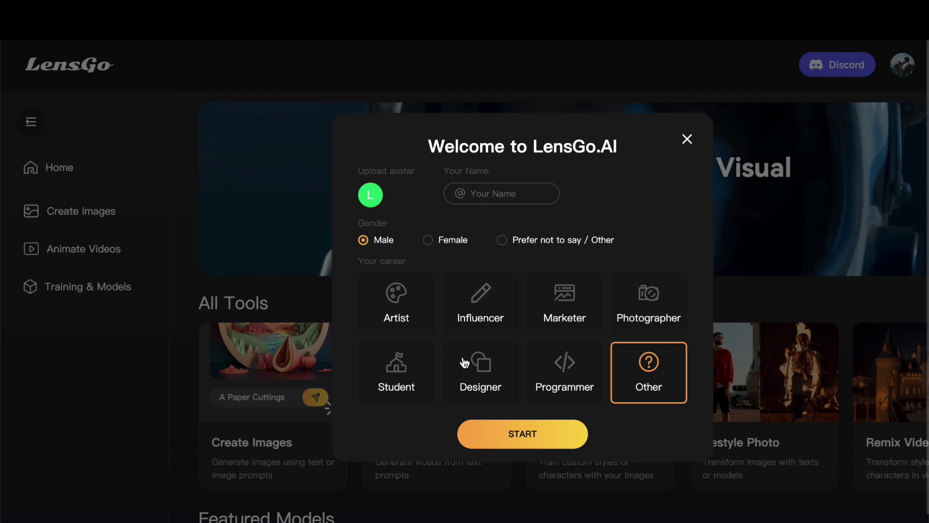
Step: Choose Artist as the career with Male gender, then select the Your Name field
left_click(405, 311)
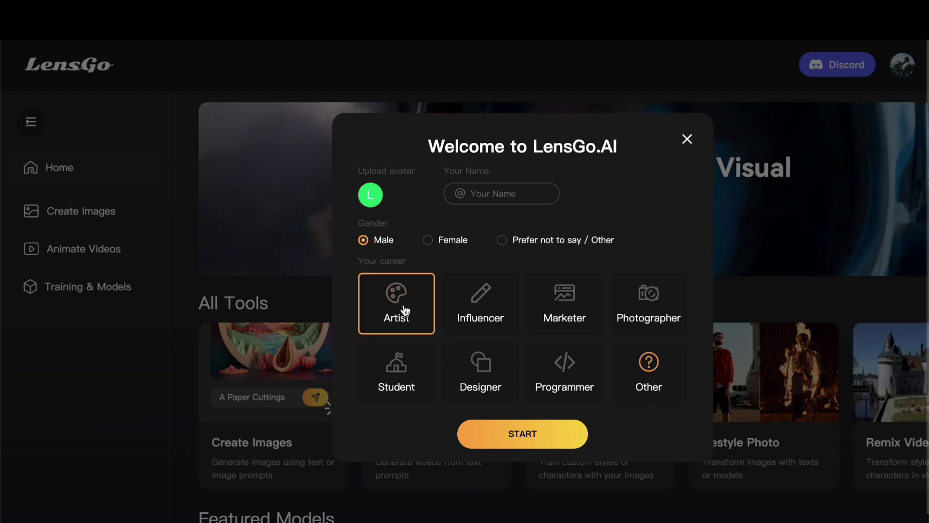
left_click(432, 244)
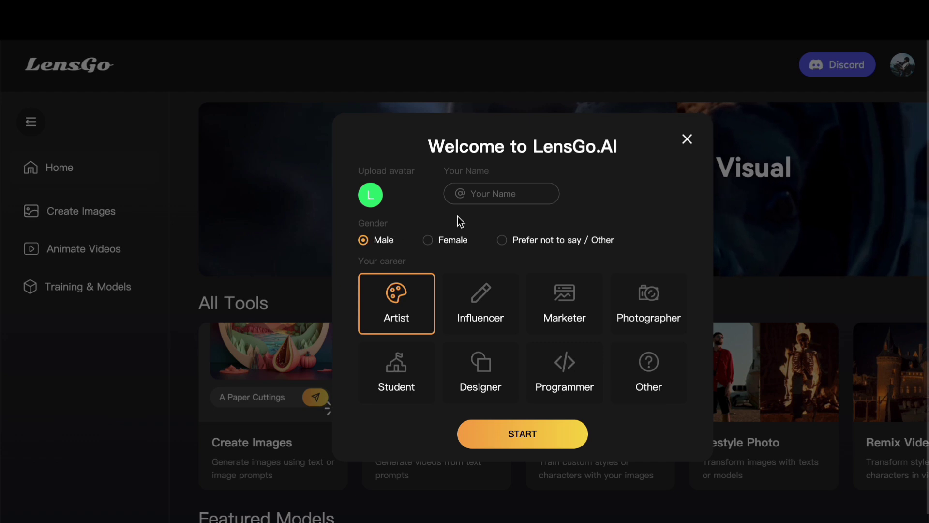
left_click(484, 196)
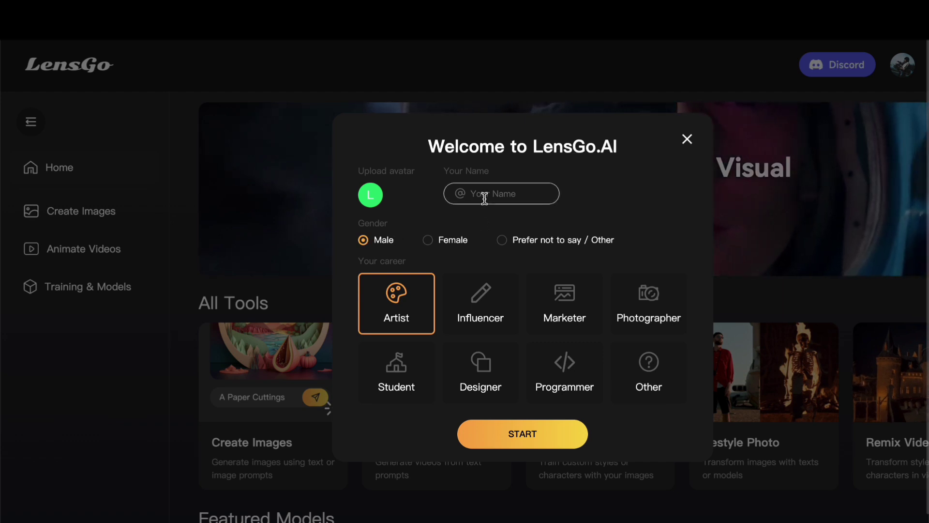
Step: Enter a display name and save the profile with START
type("zi")
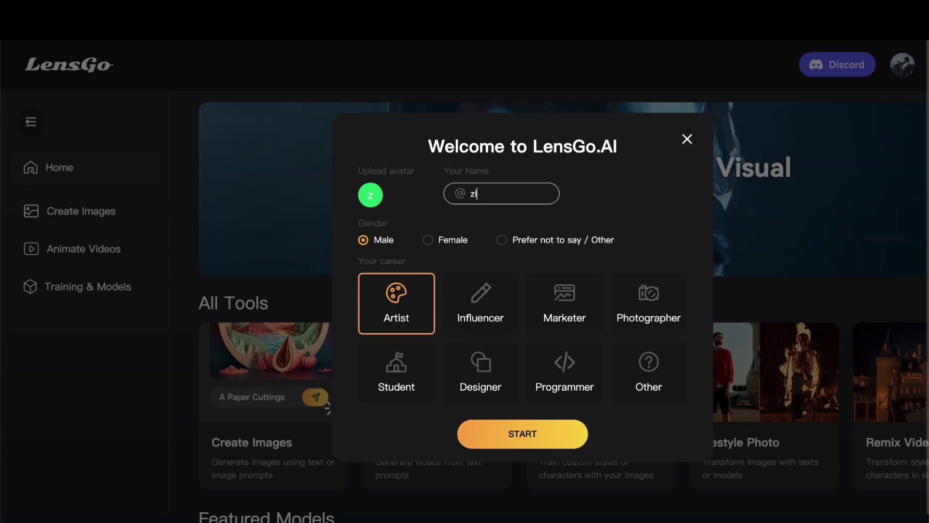
type("ng")
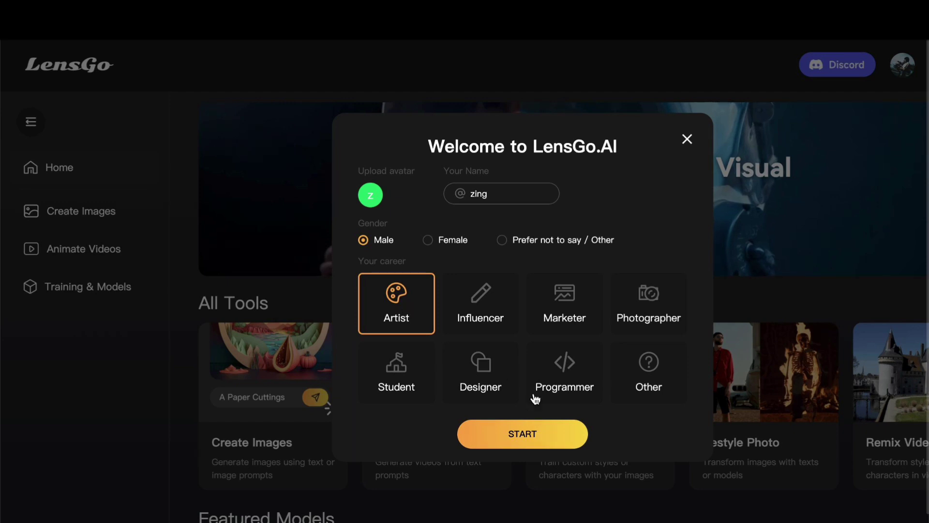
left_click(535, 442)
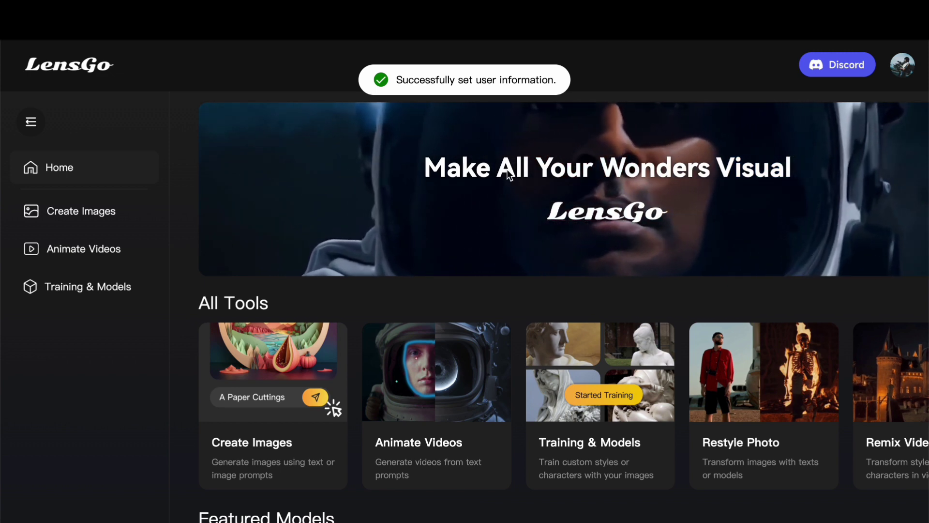
scroll(456, 276, "down", 3)
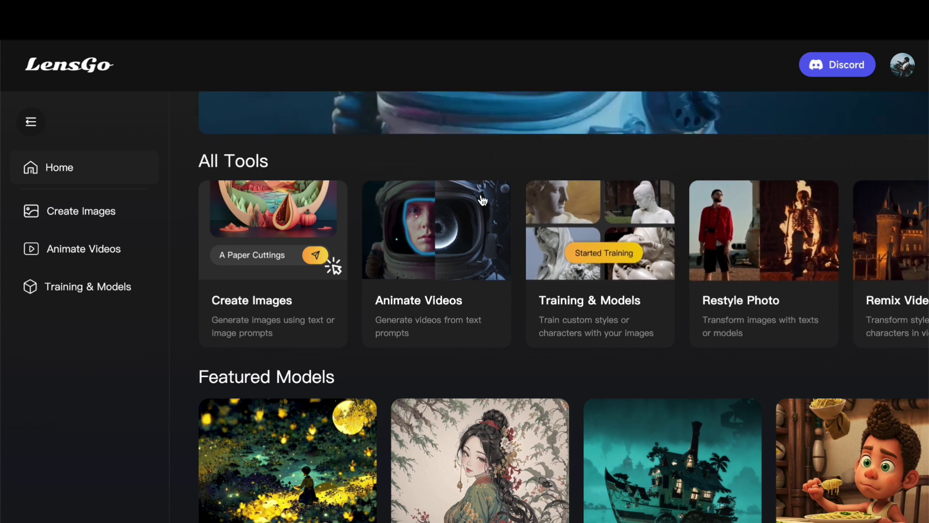
left_click(31, 119)
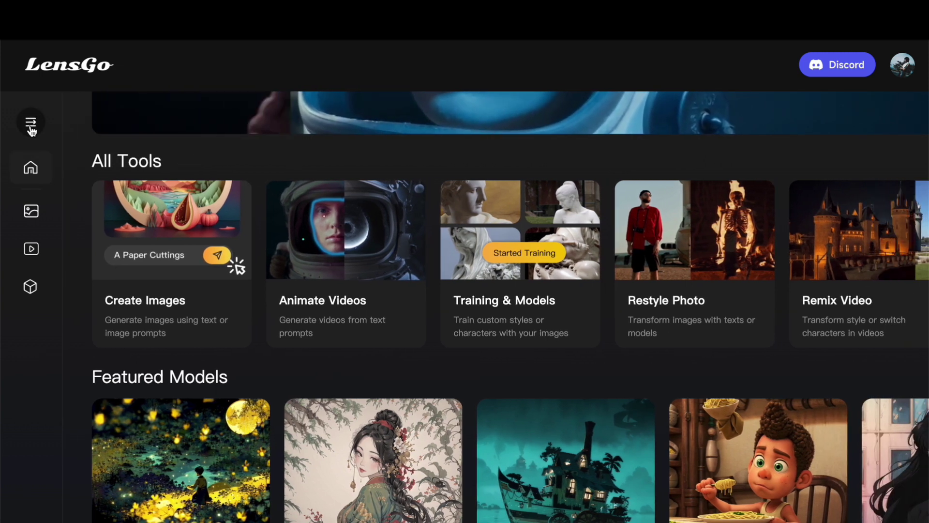
left_click(31, 119)
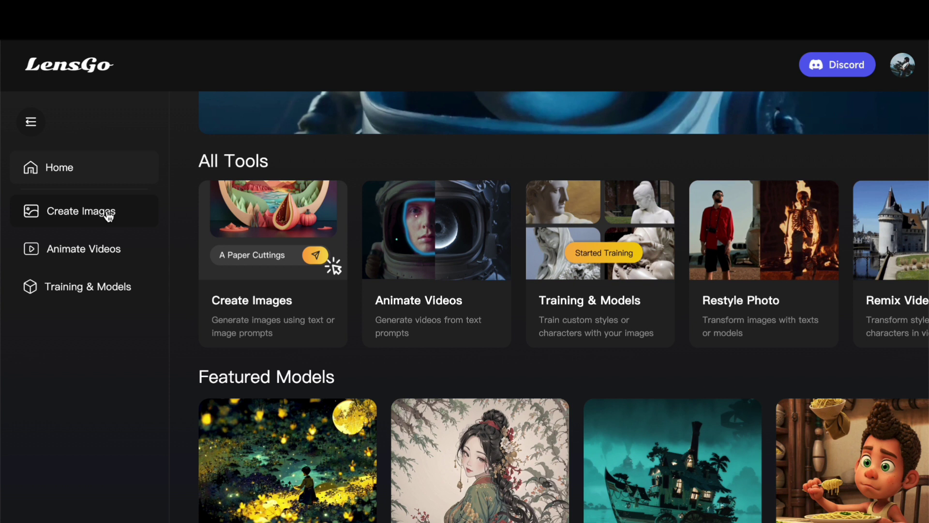
Step: Open the Create Images page and browse the Featured Prompt list
left_click(79, 212)
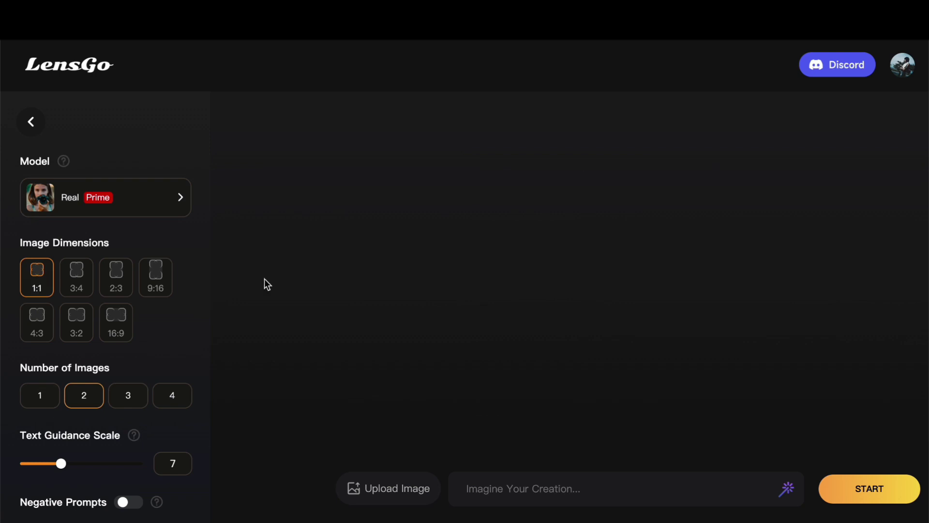
left_click(498, 485)
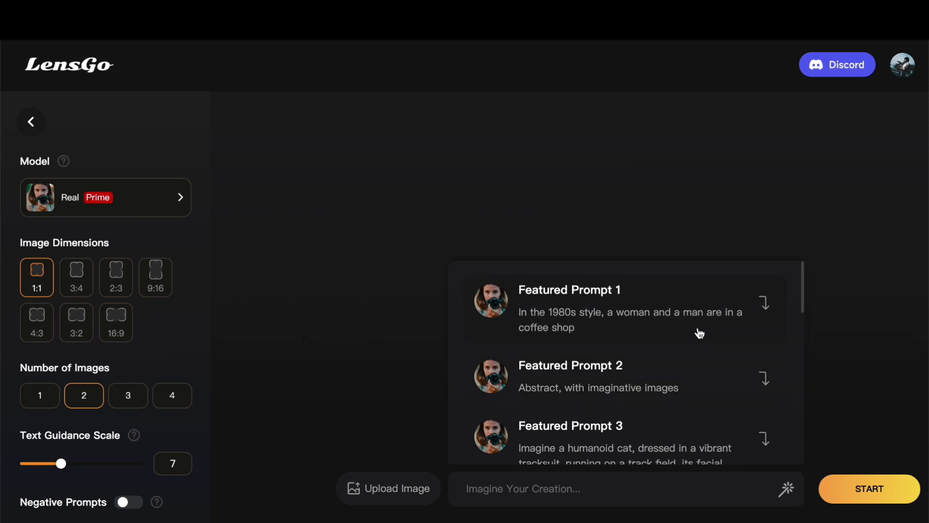
scroll(698, 332, "down", 1)
scroll(672, 368, "down", 1)
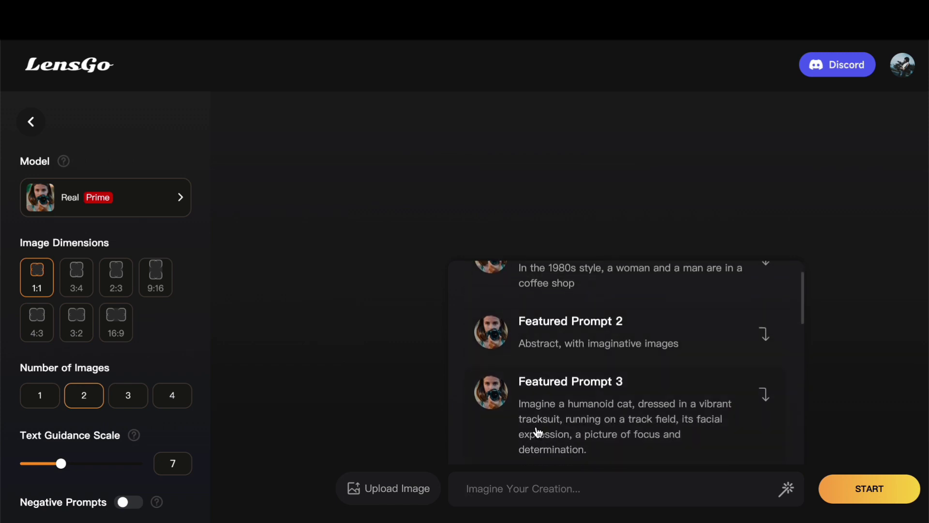
scroll(632, 387, "down", 3)
scroll(633, 387, "down", 3)
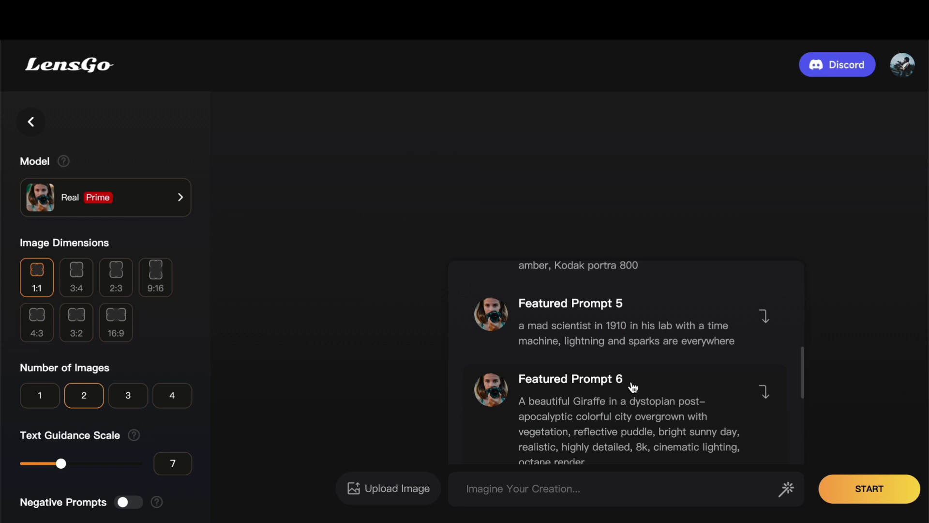
scroll(632, 387, "up", 3)
scroll(684, 377, "down", 8)
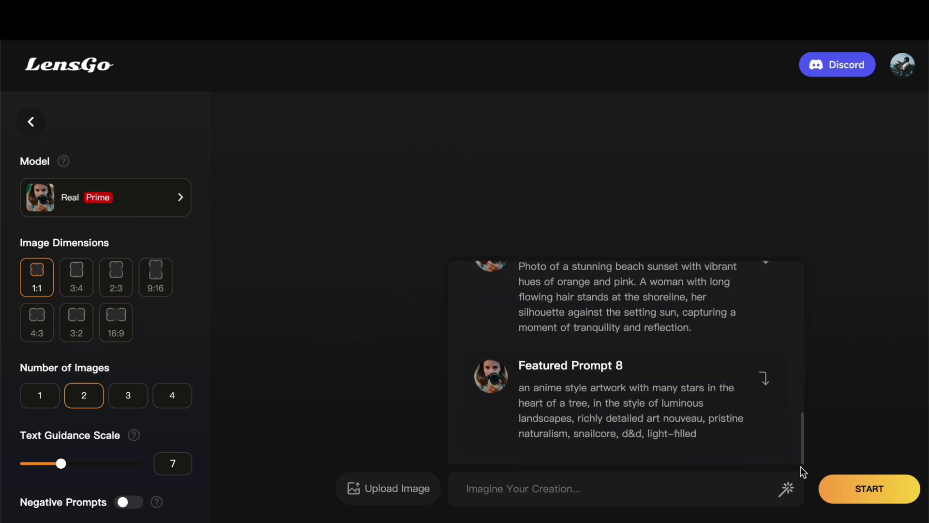
Step: Review more featured prompts, then dismiss them and place the cursor in the prompt box
left_click(787, 490)
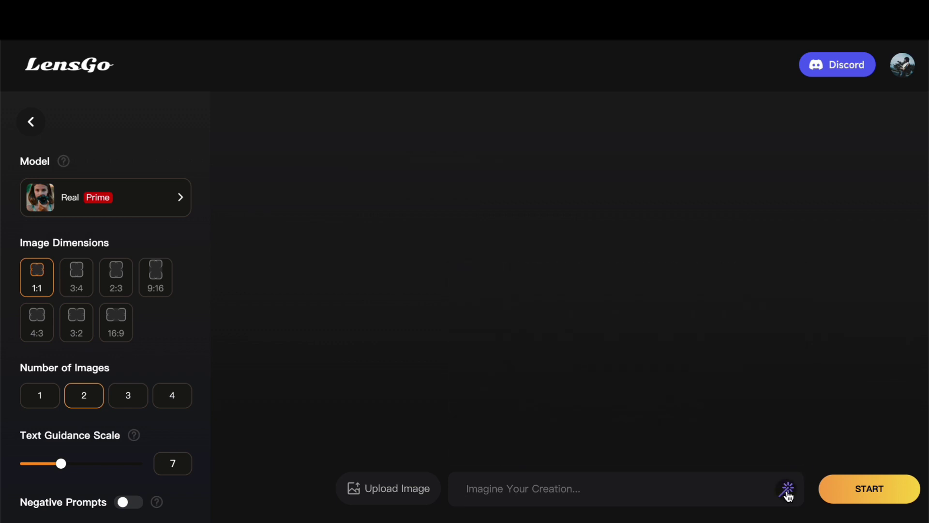
left_click(786, 491)
scroll(670, 415, "down", 8)
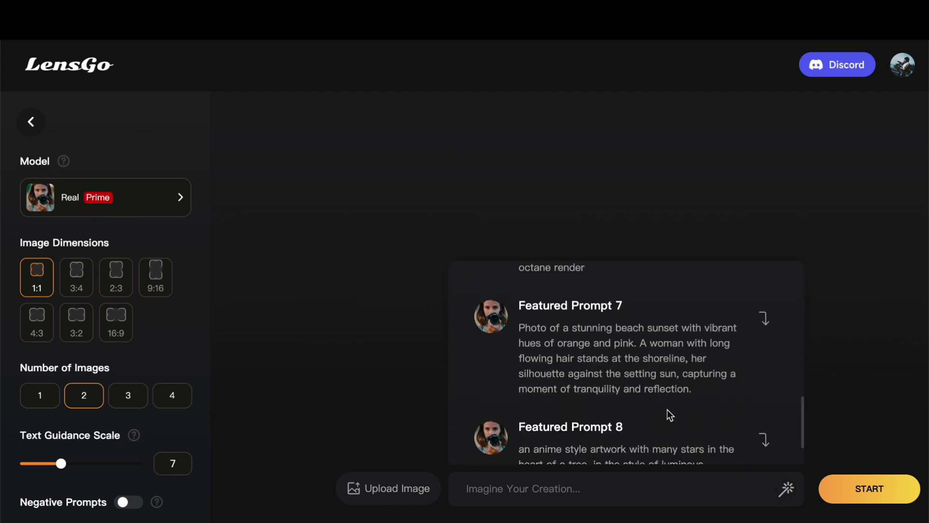
scroll(667, 409, "down", 2)
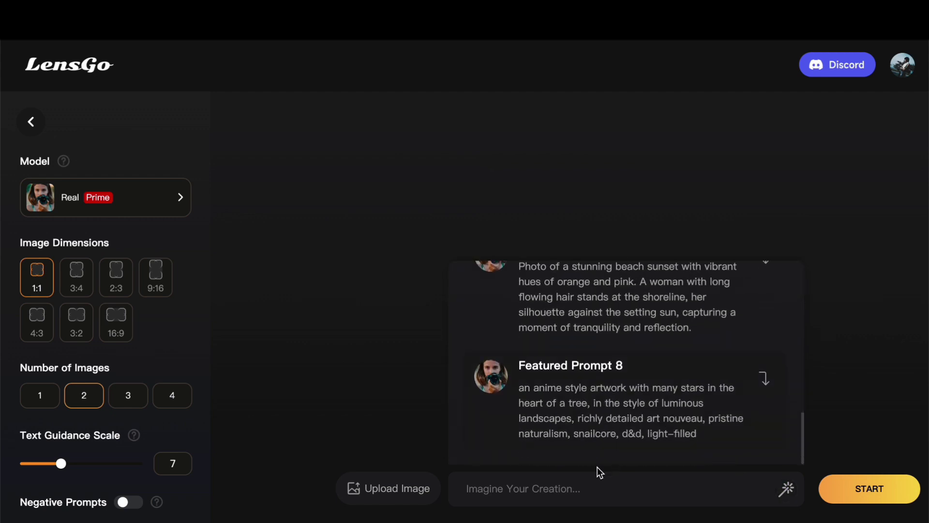
left_click(551, 490)
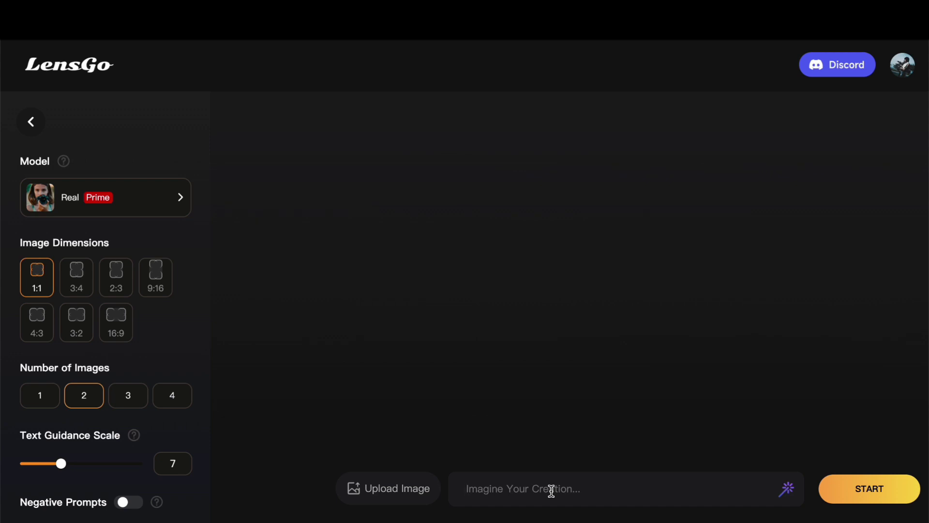
Step: Enter the prompt 'an apocalyse abandoned city for 100 years'
type("an a")
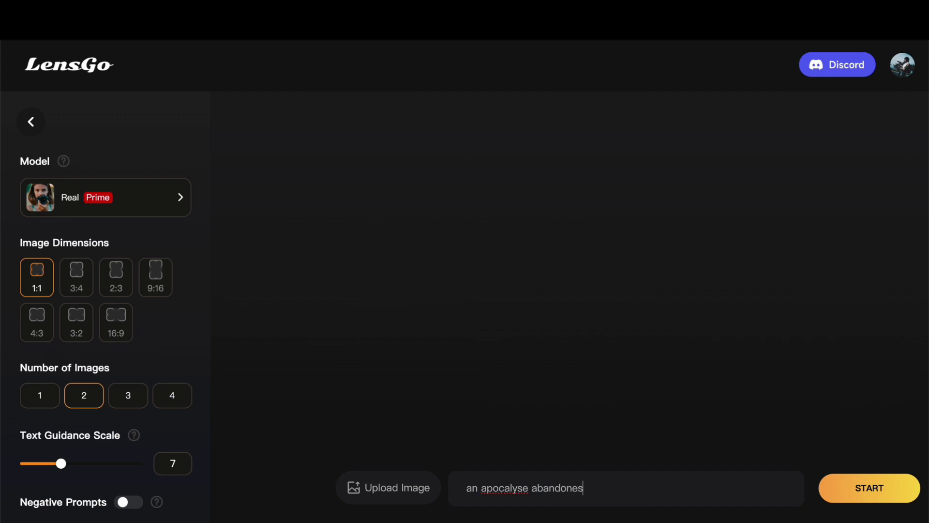
type("pocalyse abandoned city for 100 years")
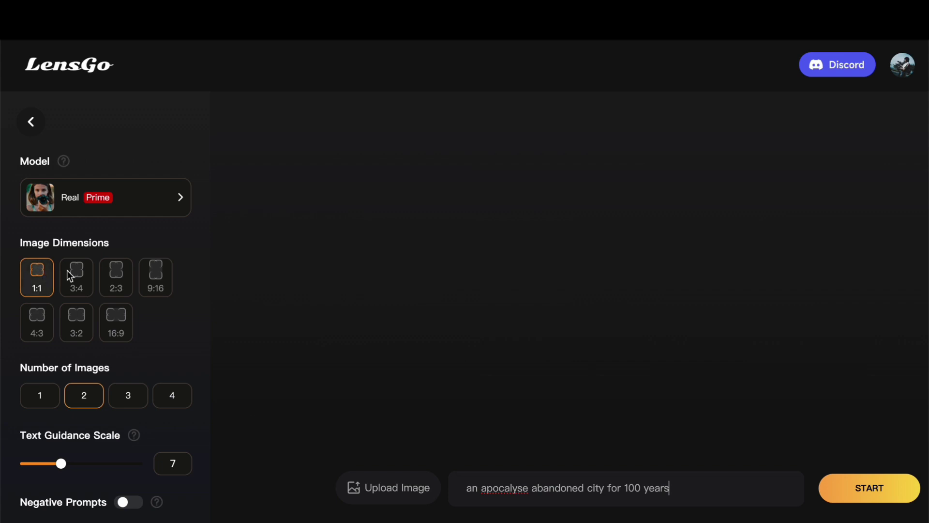
Step: Try the dimension presets and settle on 16:9
left_click(80, 273)
left_click(130, 272)
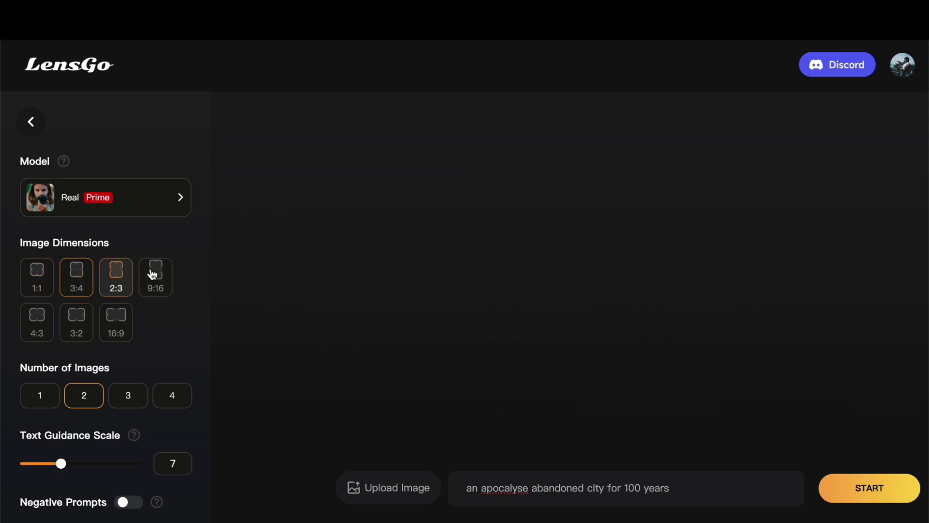
left_click(167, 274)
left_click(115, 334)
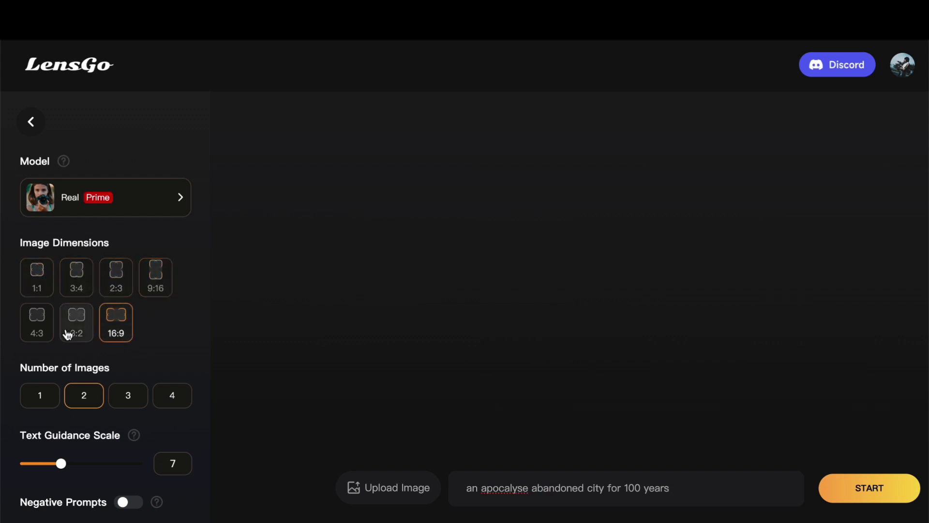
left_click(68, 333)
left_click(38, 331)
left_click(36, 286)
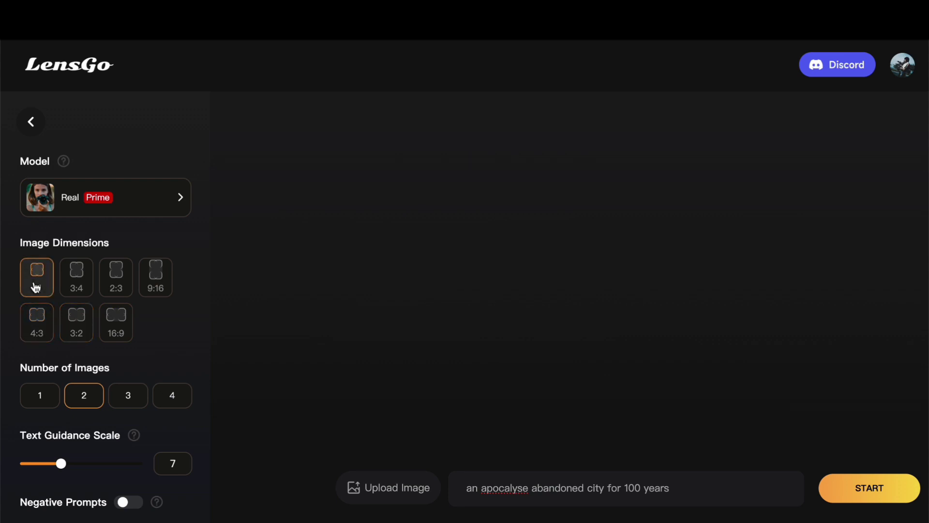
left_click(121, 324)
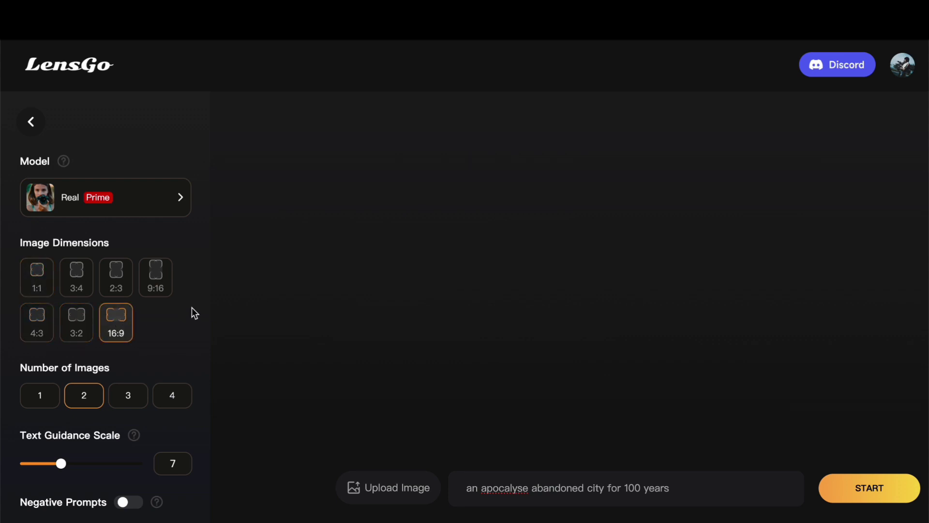
Step: Set the number of images to 3
scroll(191, 310, "down", 2)
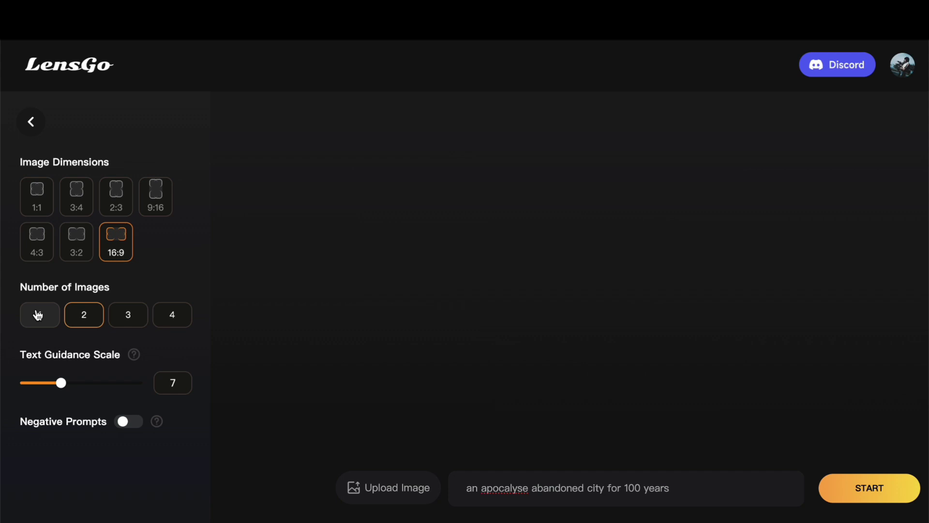
left_click(38, 314)
left_click(118, 316)
left_click(183, 317)
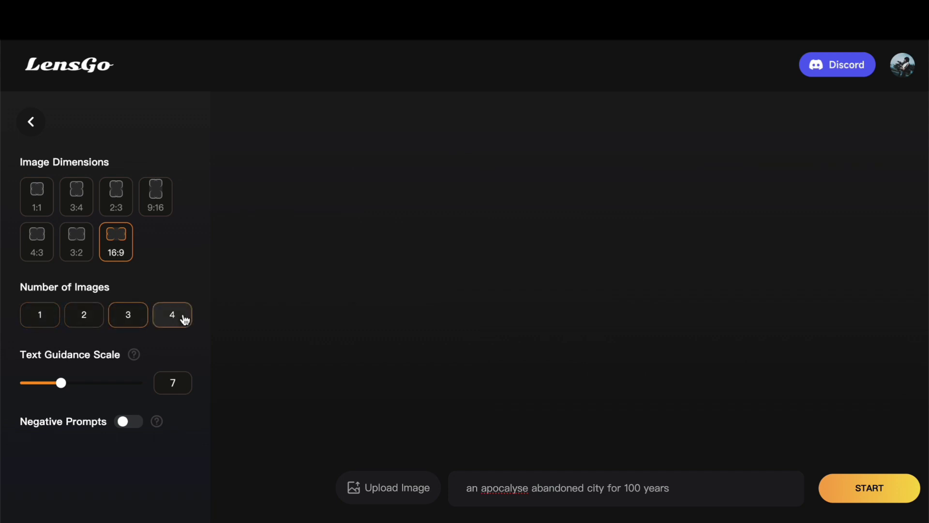
left_click(147, 319)
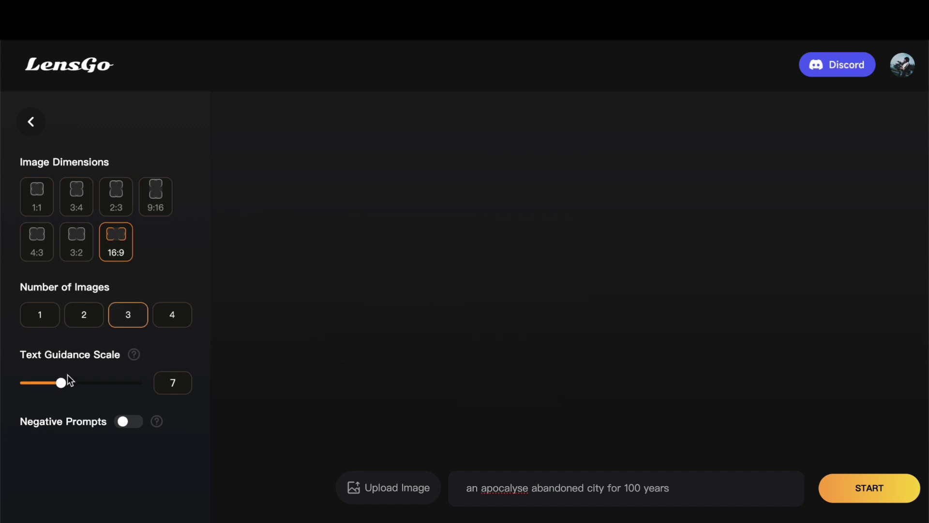
Step: Raise the text guidance scale from 7 to 8 and turn on negative prompts
left_click_drag(66, 382, 71, 383)
left_click(131, 425)
scroll(118, 367, "down", 2)
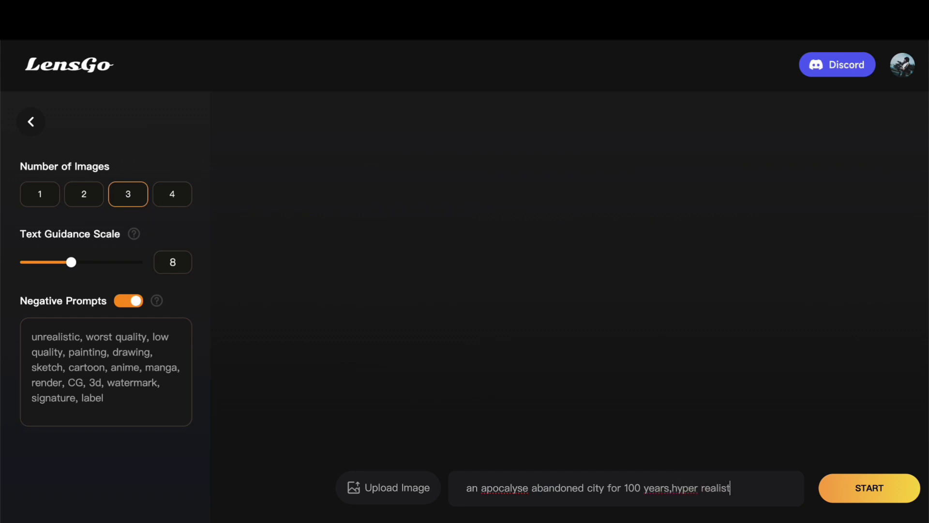
scroll(8, 225, "up", 4)
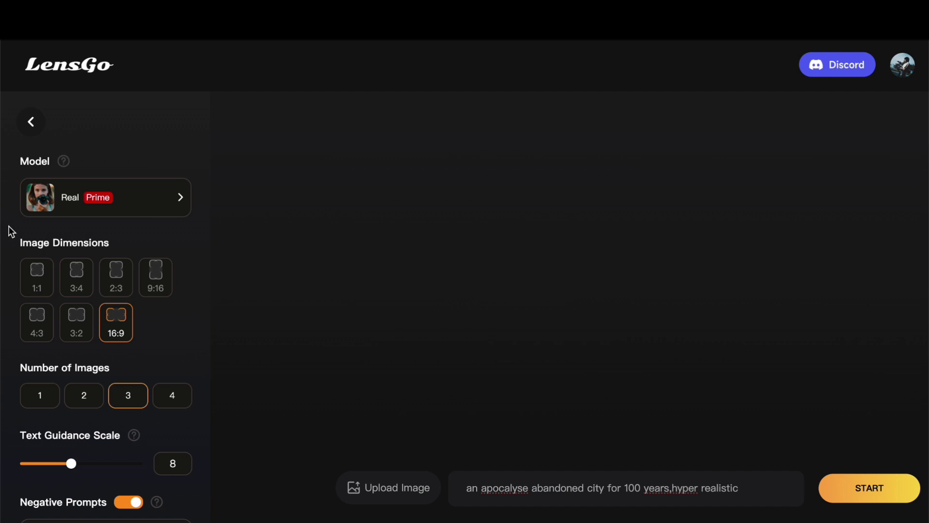
Step: Switch the model to Game Scene Concept
left_click(146, 208)
scroll(385, 319, "down", 5)
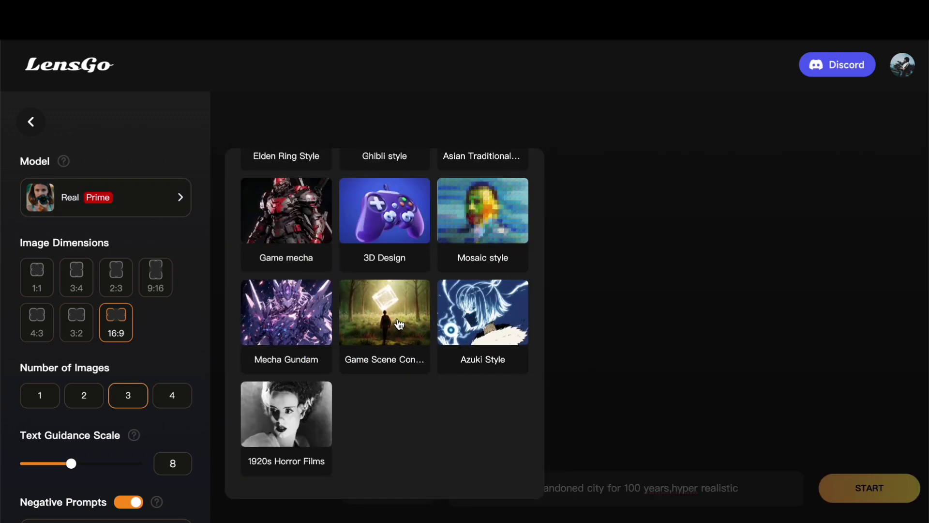
left_click(394, 319)
scroll(149, 198, "down", 4)
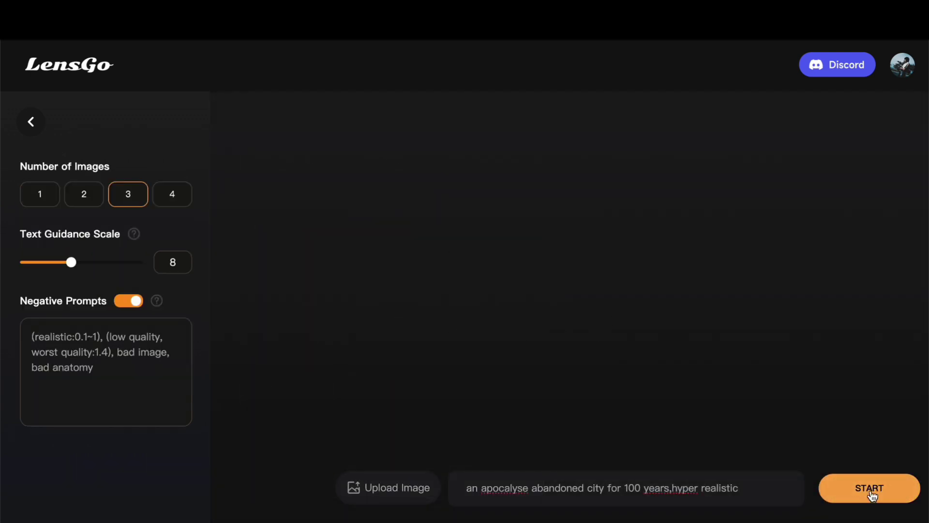
Step: Generate the three 16:9 Game Scene Concept images of the abandoned city
left_click(870, 489)
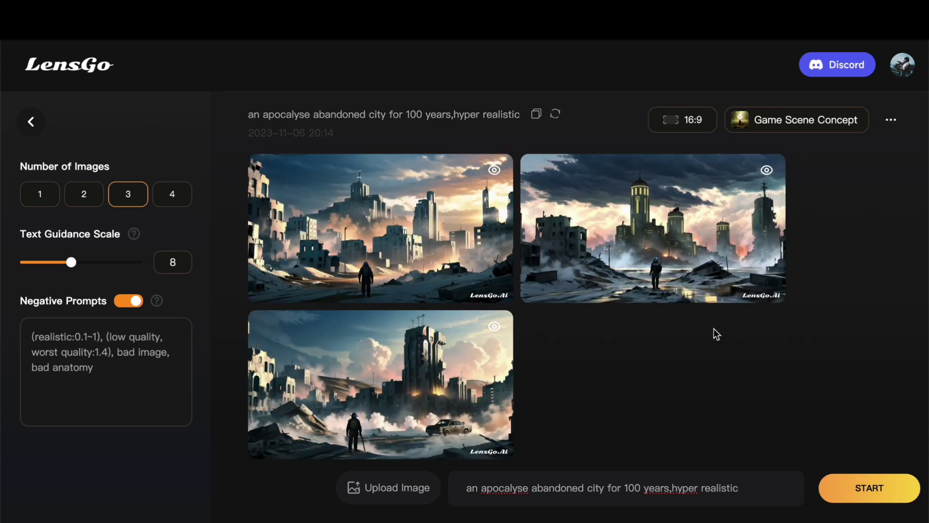
Step: Browse all three generated city images in the full-size preview
left_click(375, 214)
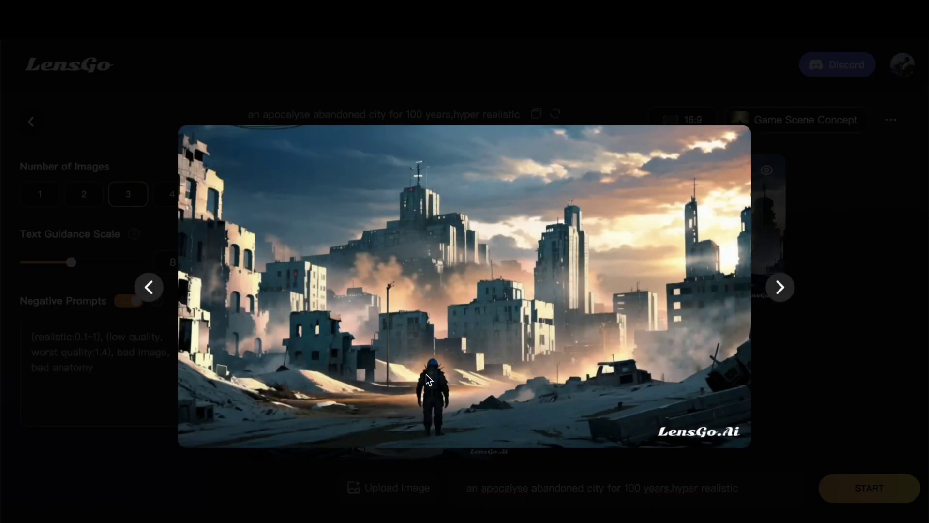
left_click(779, 288)
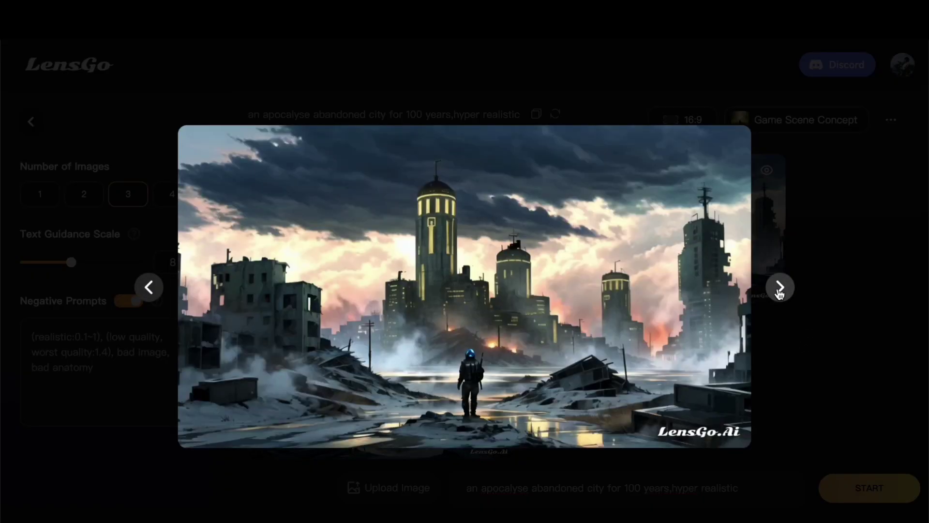
left_click(779, 287)
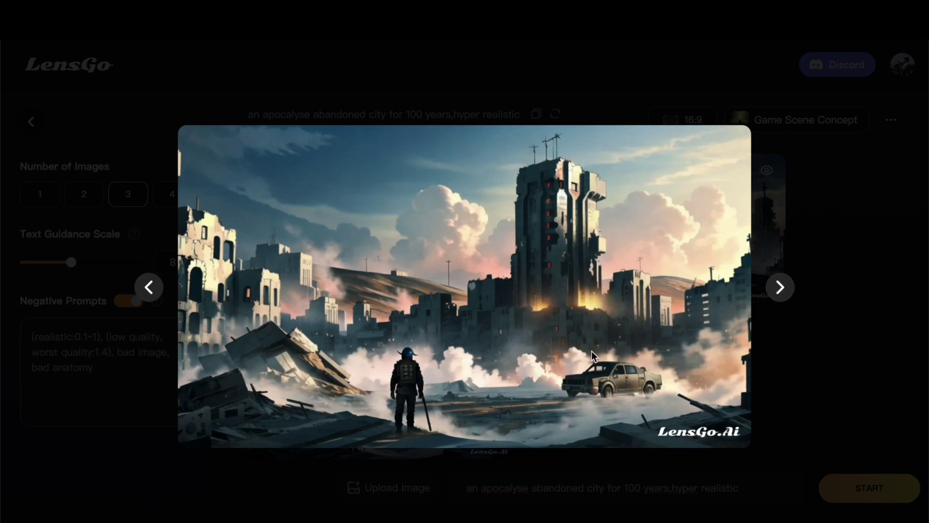
left_click(830, 188)
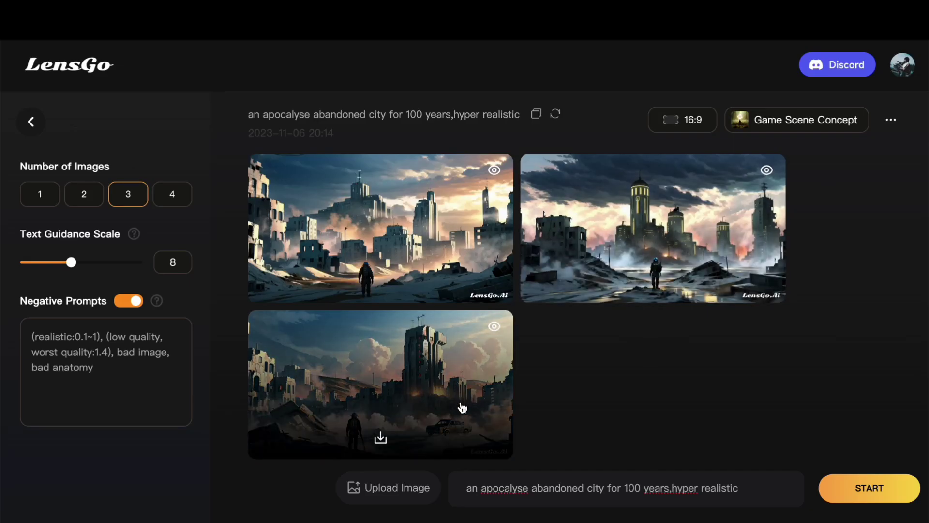
Step: Enlarge the first city image, then download a city image as ed8100b05362.png
left_click(370, 218)
key("Escape")
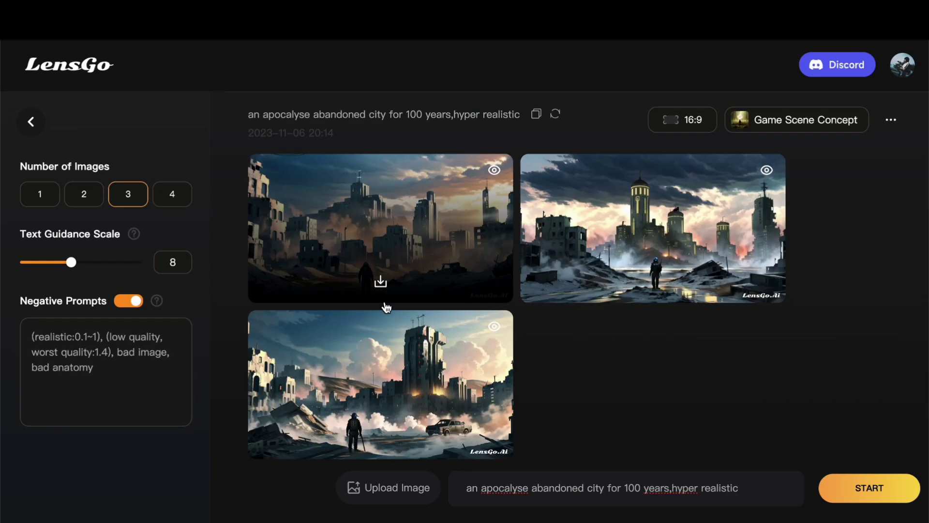
left_click(380, 439)
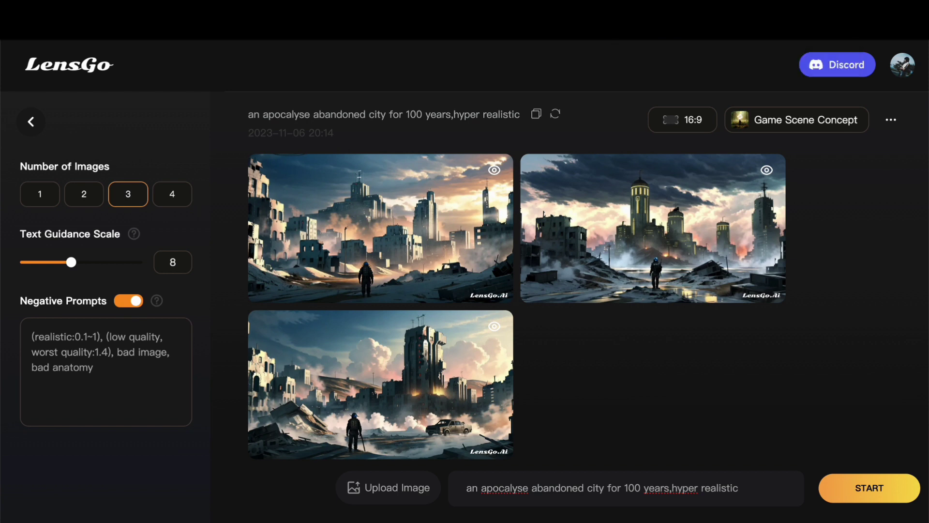
Step: Upload the standing-man picture from the Midjourney folder as the reference image
left_click(372, 487)
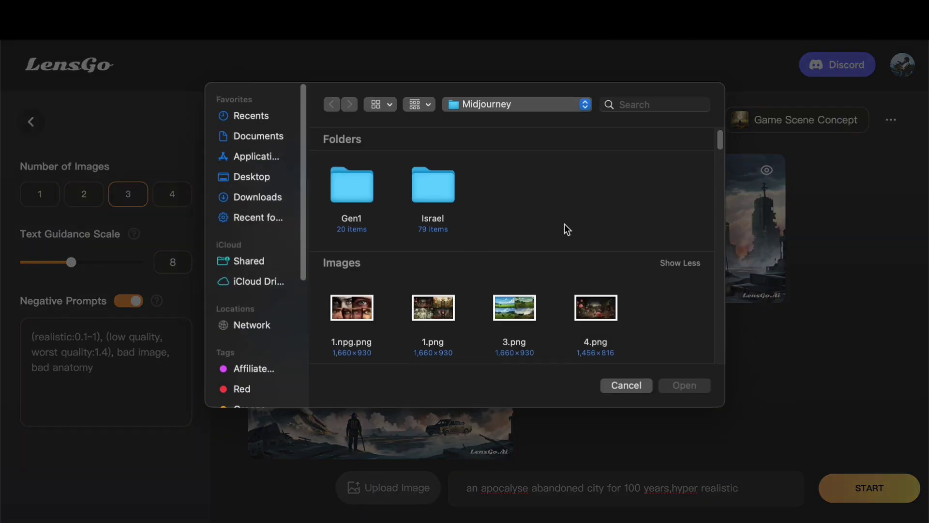
scroll(564, 224, "down", 3)
scroll(566, 228, "down", 3)
left_click(348, 260)
left_click(692, 386)
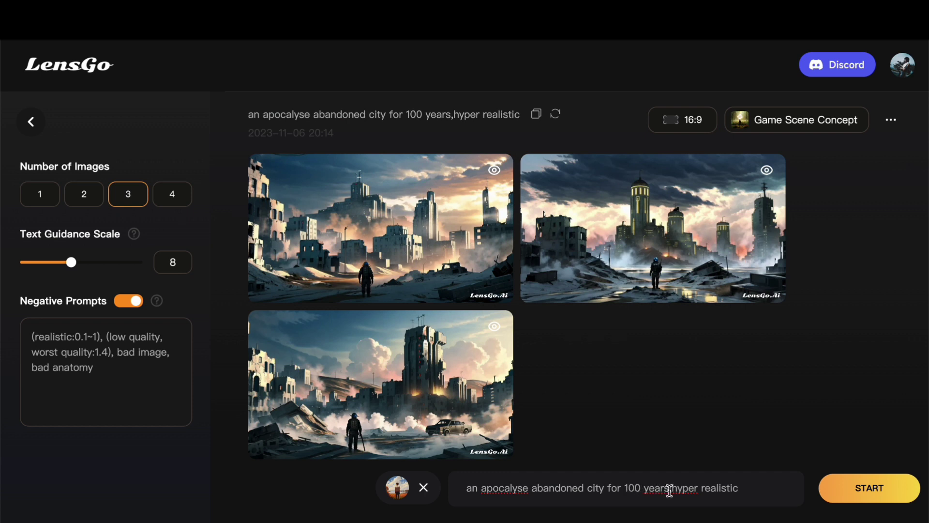
Step: Replace the city description with 'a man alone' and raise text guidance scale to 9
left_click_drag(669, 490, 488, 477)
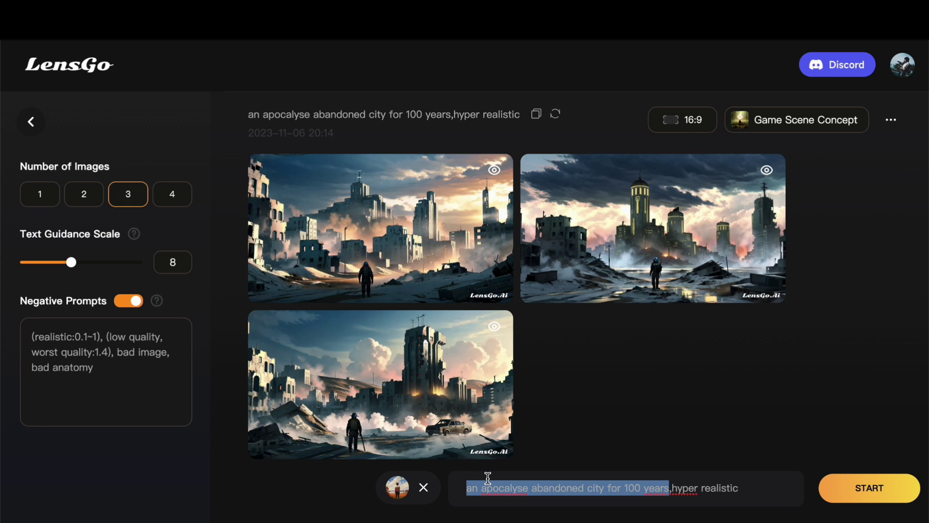
type("a man alon")
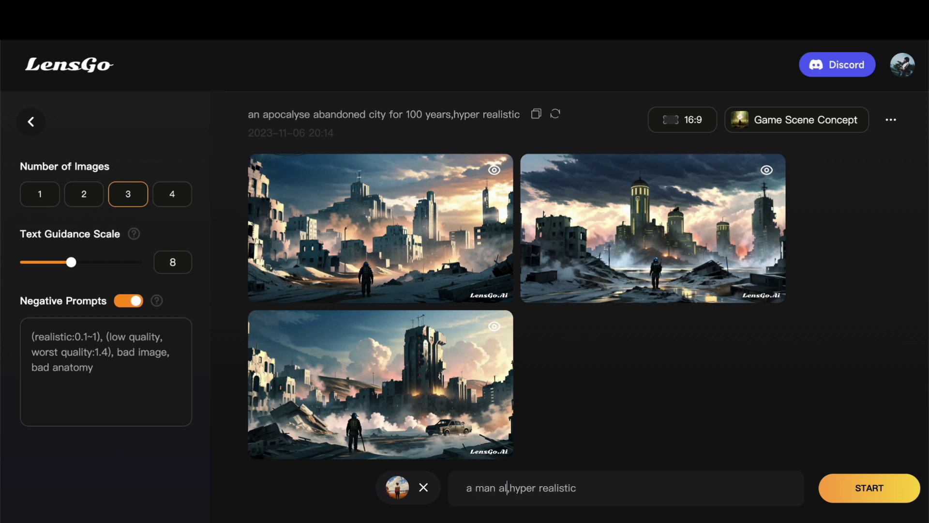
type("e")
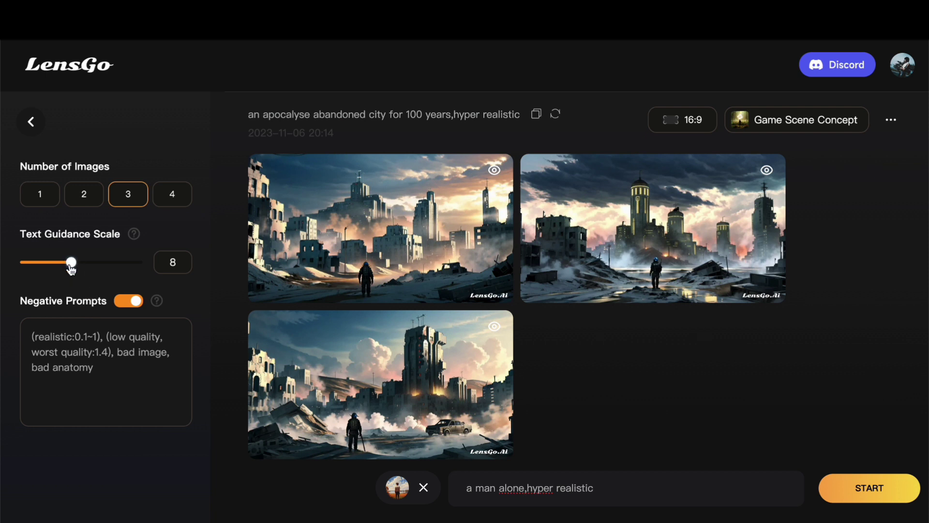
left_click_drag(73, 262, 87, 264)
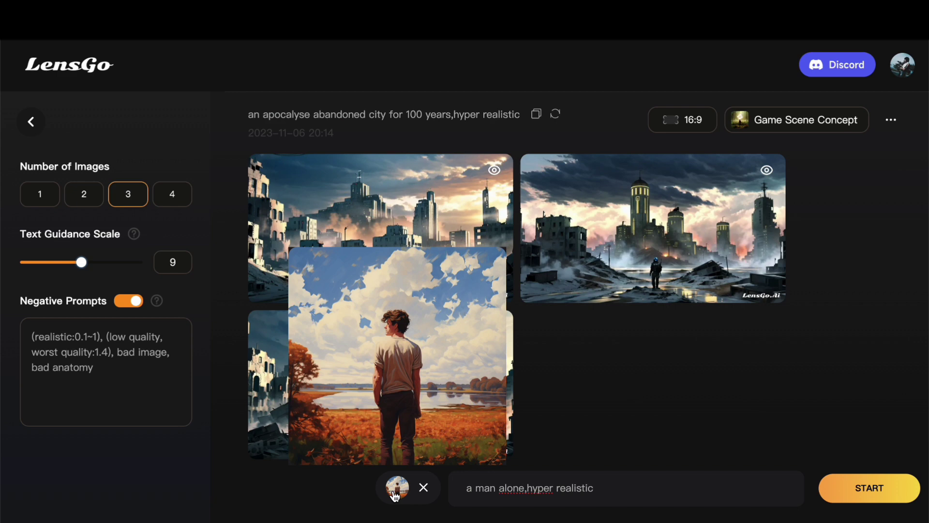
mouse_move(392, 490)
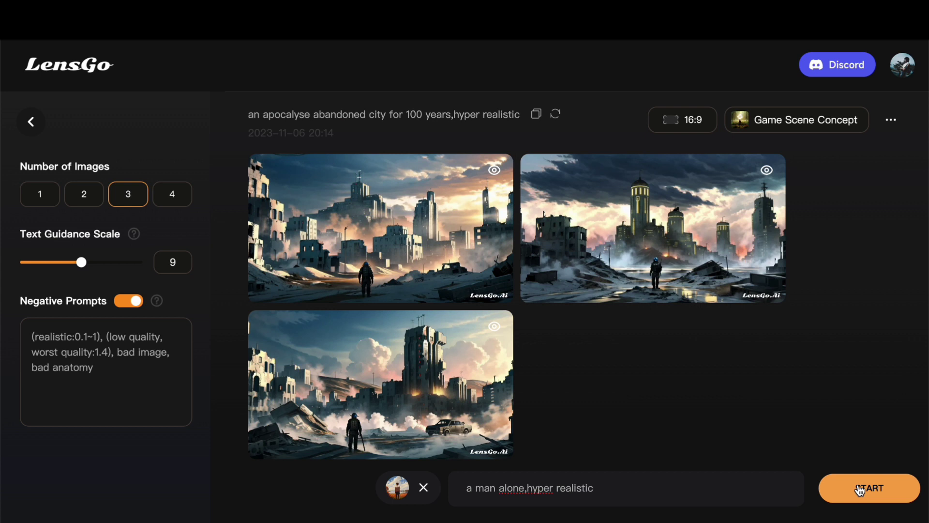
Step: Generate three Game Scene Concept images from 'a man alone,hyper realistic' and the reference picture
left_click(860, 490)
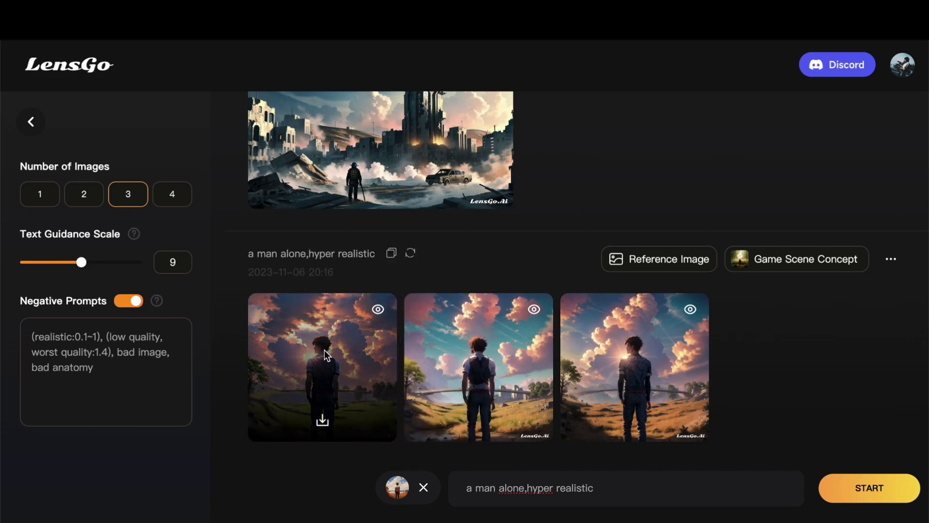
Step: Browse the lone-man results in the preview, then download the middle image as a PNG
left_click(324, 350)
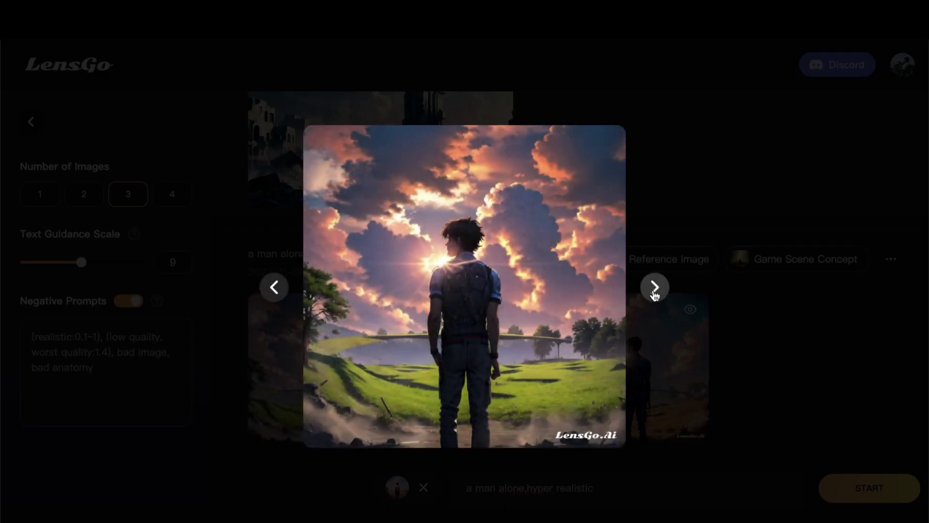
left_click(653, 290)
left_click(653, 292)
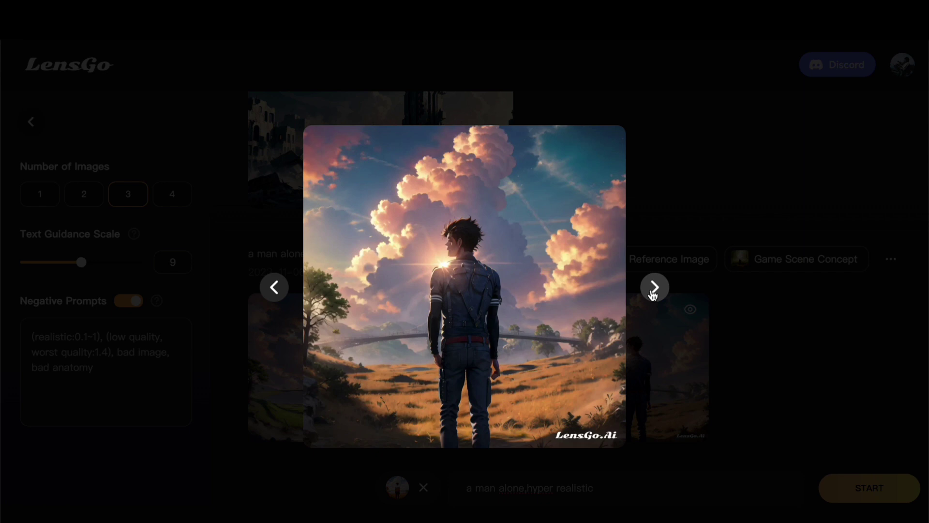
left_click(267, 291)
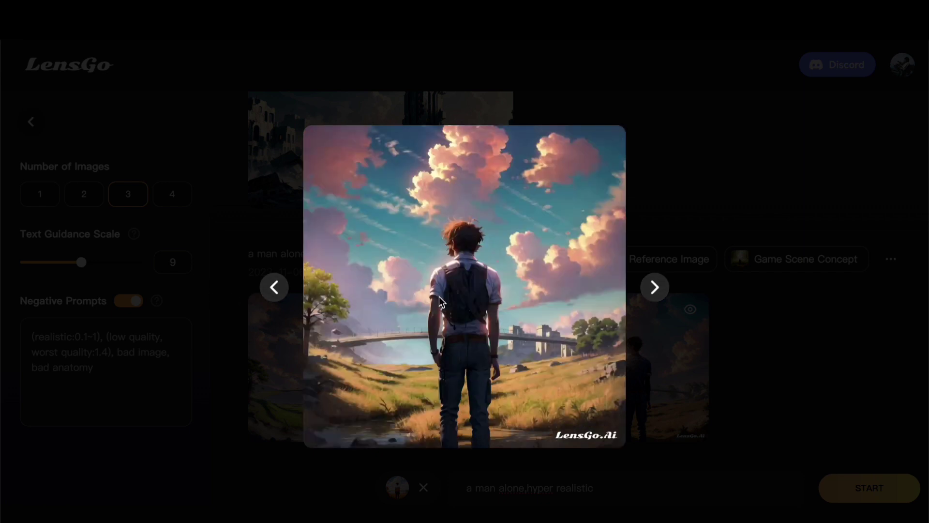
left_click(274, 289)
left_click(279, 293)
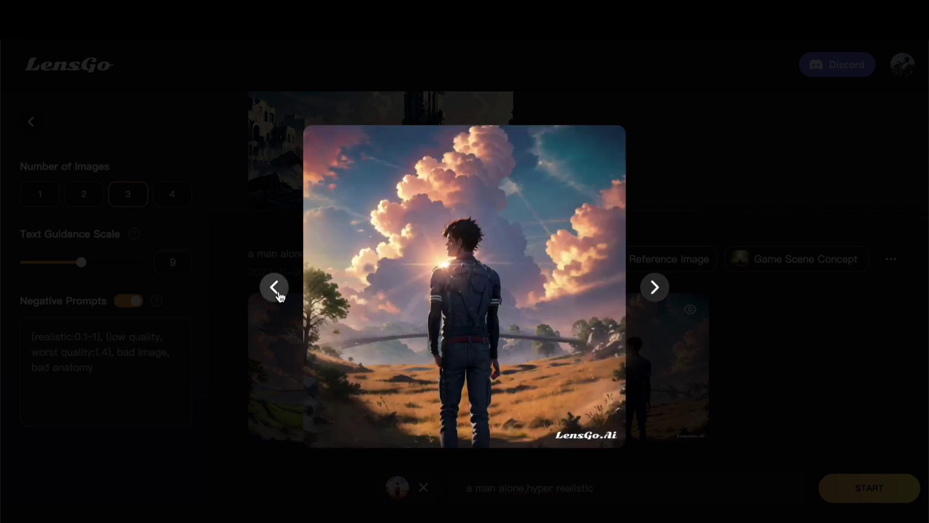
left_click(278, 293)
left_click(876, 357)
mouse_move(471, 357)
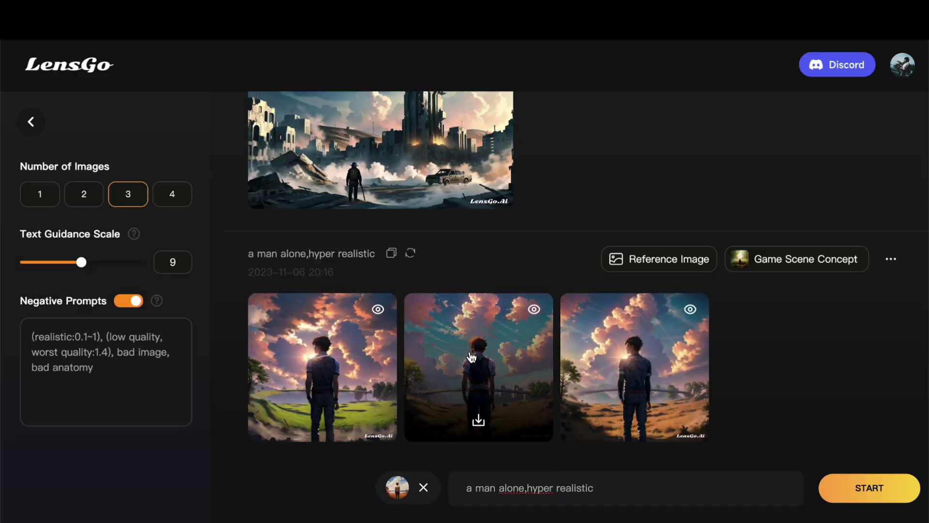
left_click(478, 420)
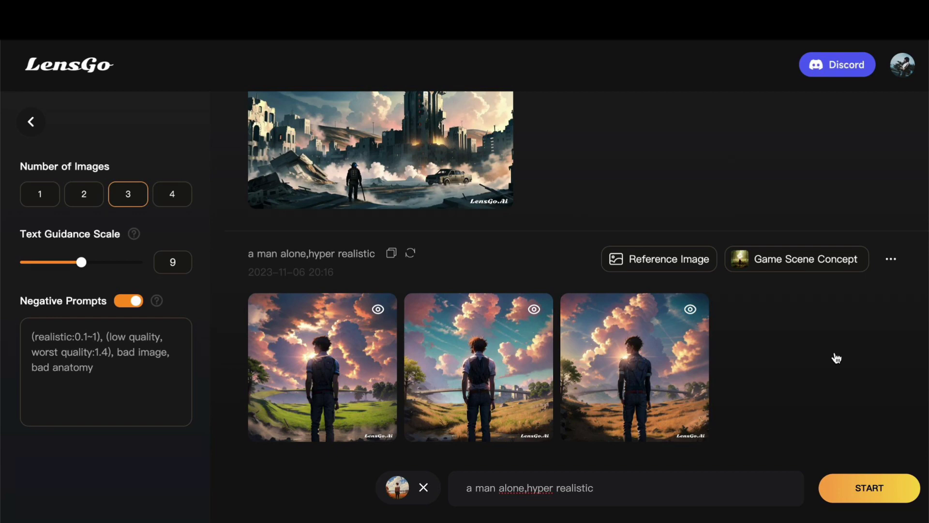
Step: Lower the Game Scene Concept model weight to 0.47
scroll(825, 356, "up", 5)
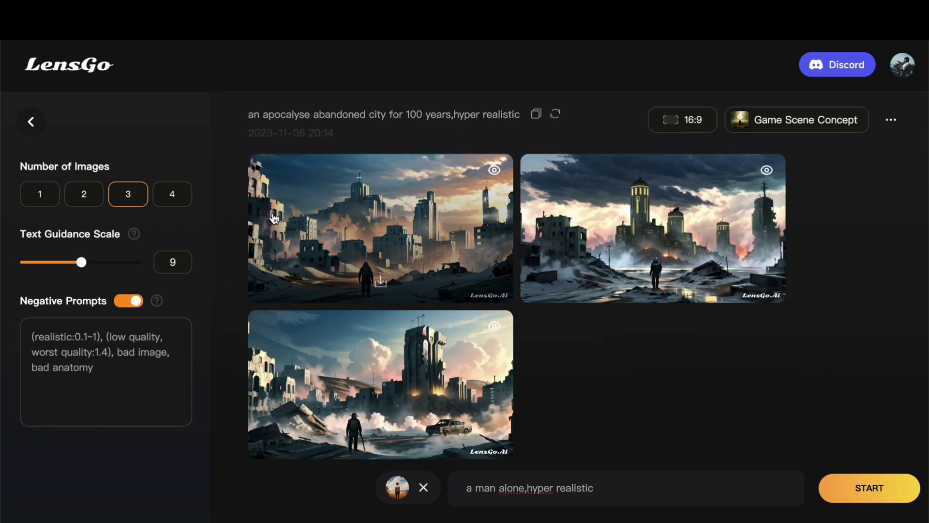
scroll(129, 269, "up", 4)
left_click(124, 204)
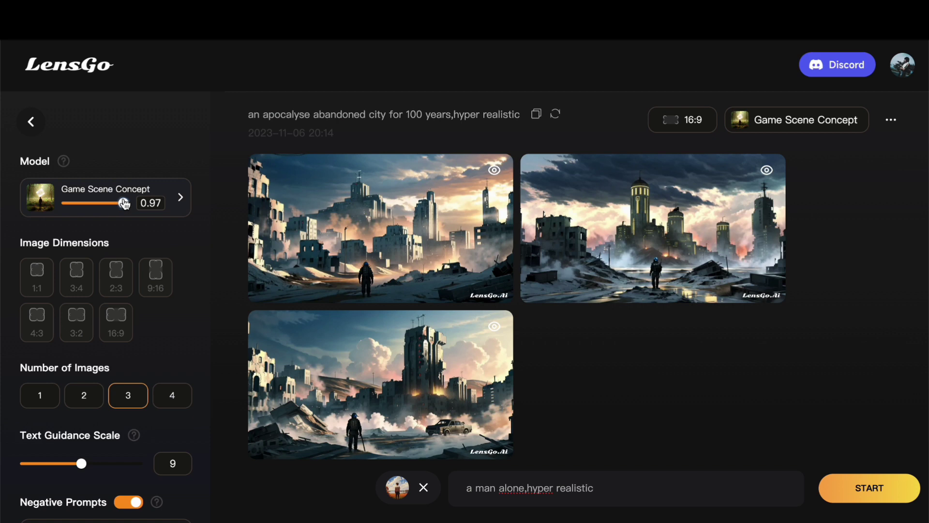
left_click(91, 204)
Step: Switch the generation model to Real under Core Models
left_click(180, 199)
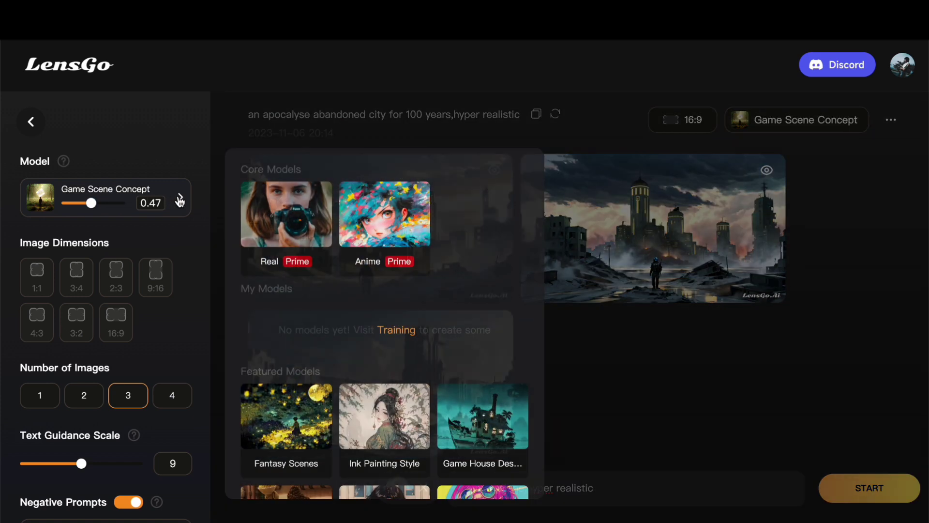
left_click(303, 207)
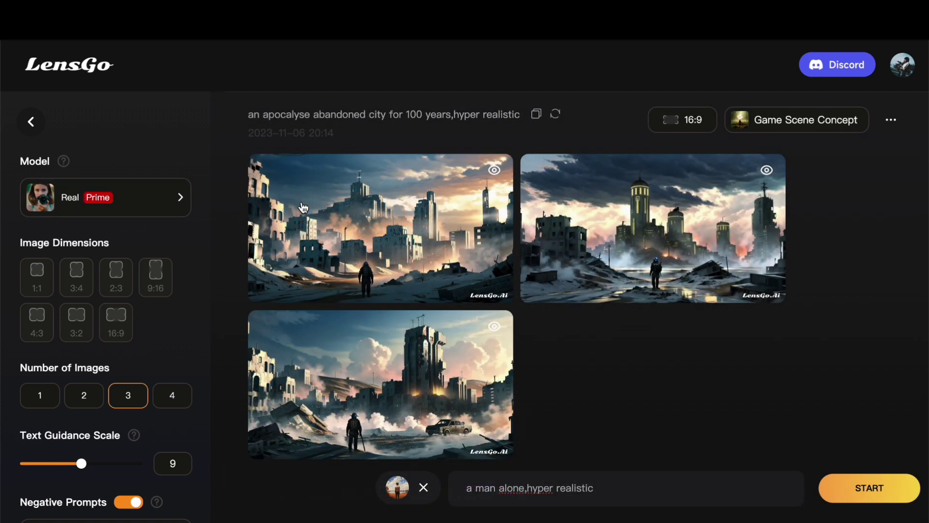
scroll(623, 361, "down", 4)
scroll(623, 361, "down", 1)
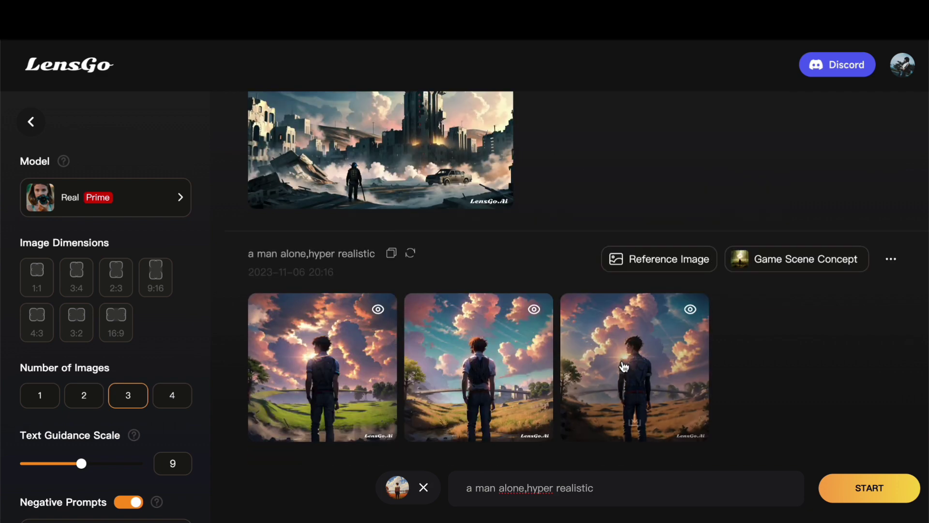
Step: Insert a space after the prompt's comma and regenerate the lone-man images with the Real model
left_click(528, 491)
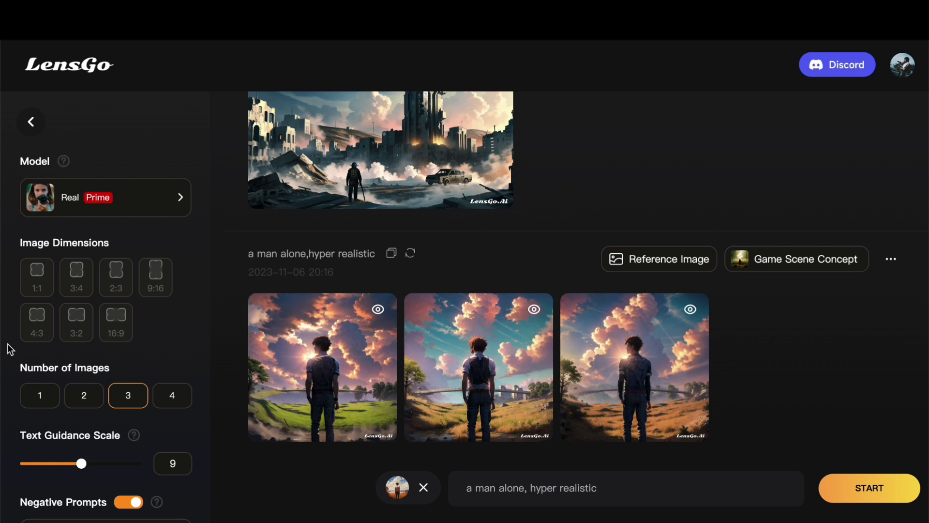
left_click(876, 487)
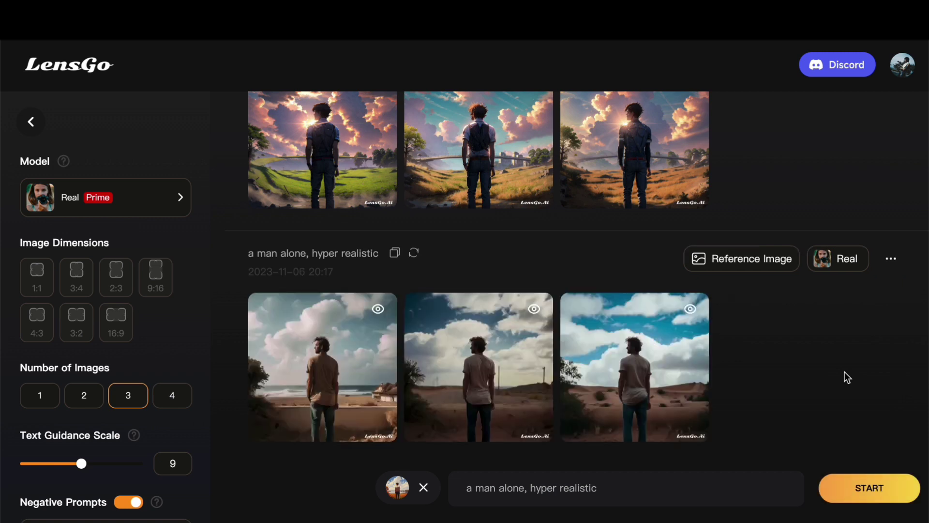
mouse_move(502, 385)
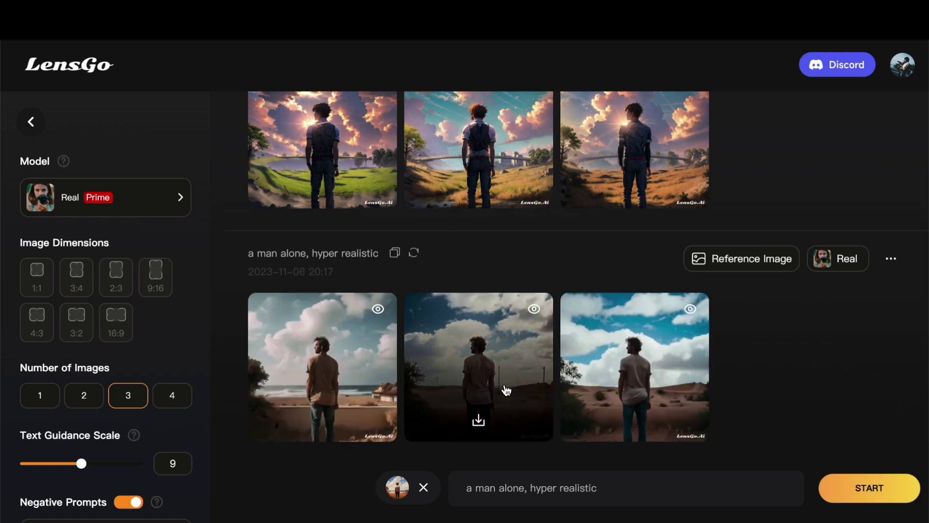
mouse_move(392, 486)
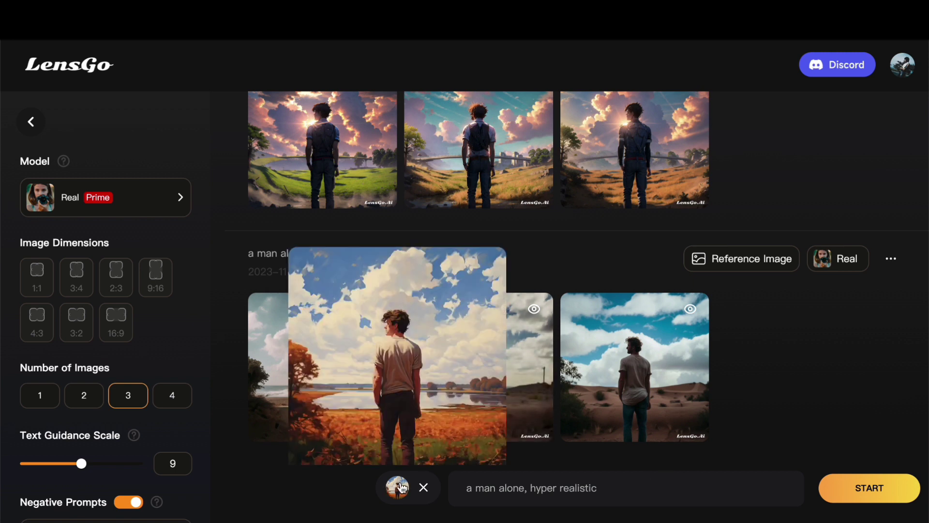
Step: Enlarge the third Real-model image, browse all three results, then close the preview
mouse_move(587, 381)
left_click(635, 363)
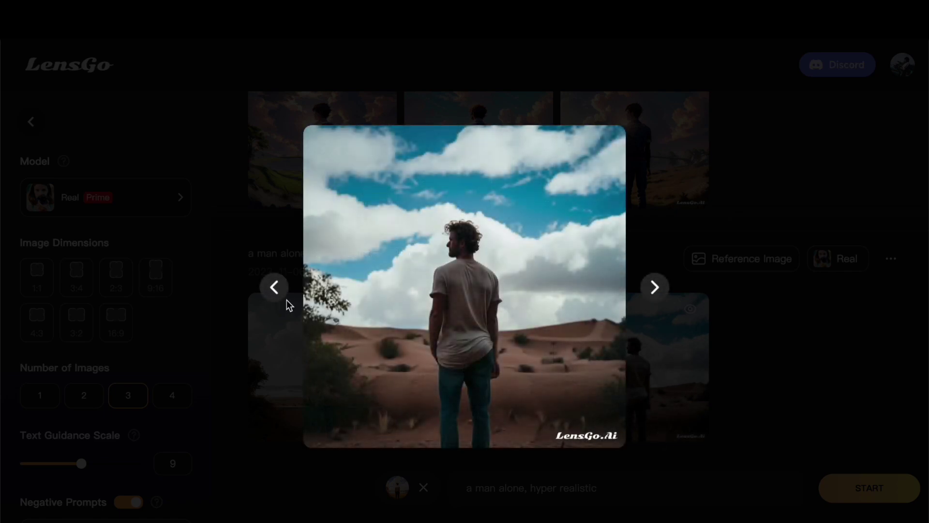
left_click(274, 288)
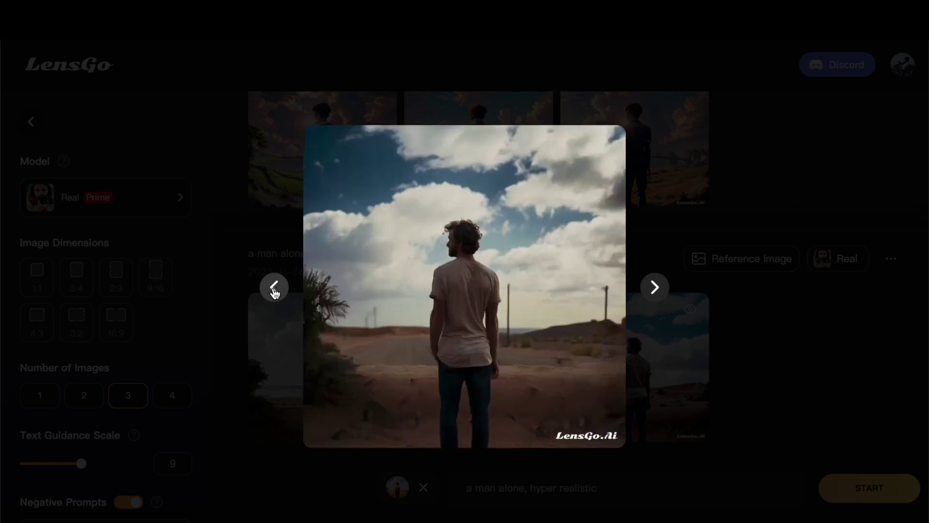
left_click(274, 288)
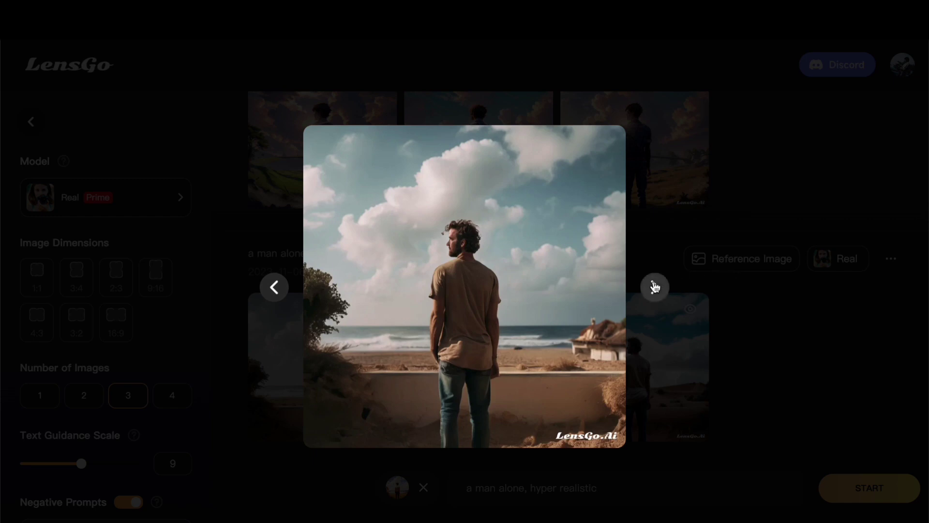
left_click(654, 288)
left_click(655, 287)
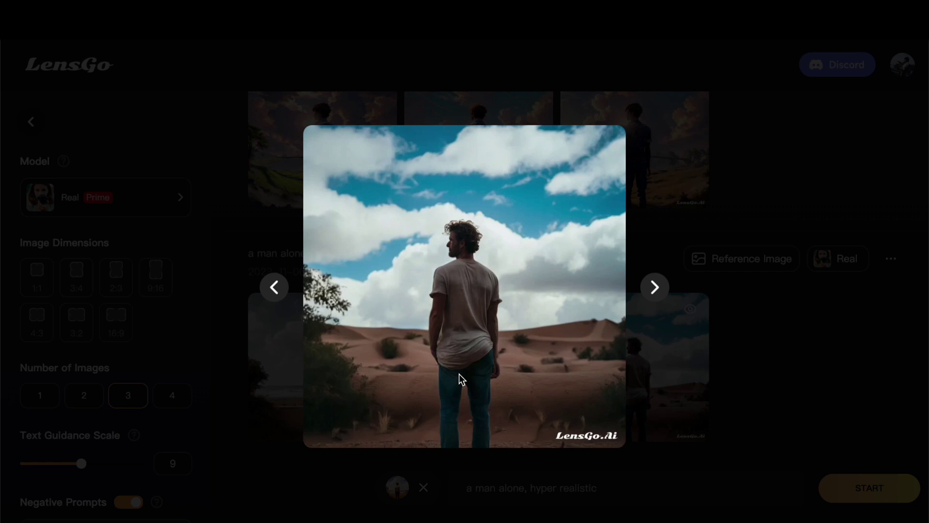
left_click(823, 390)
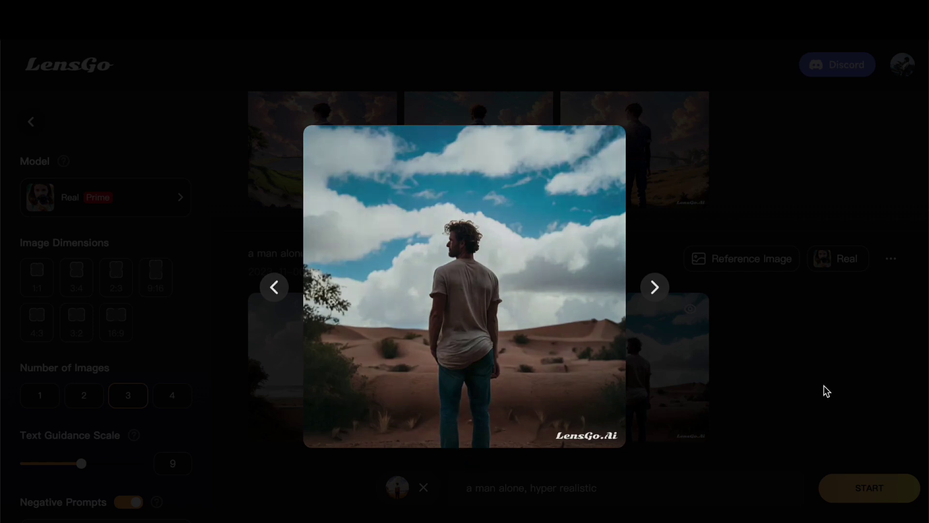
Step: Download the third Real-model lone-man image and scroll back through the results gallery
mouse_move(669, 386)
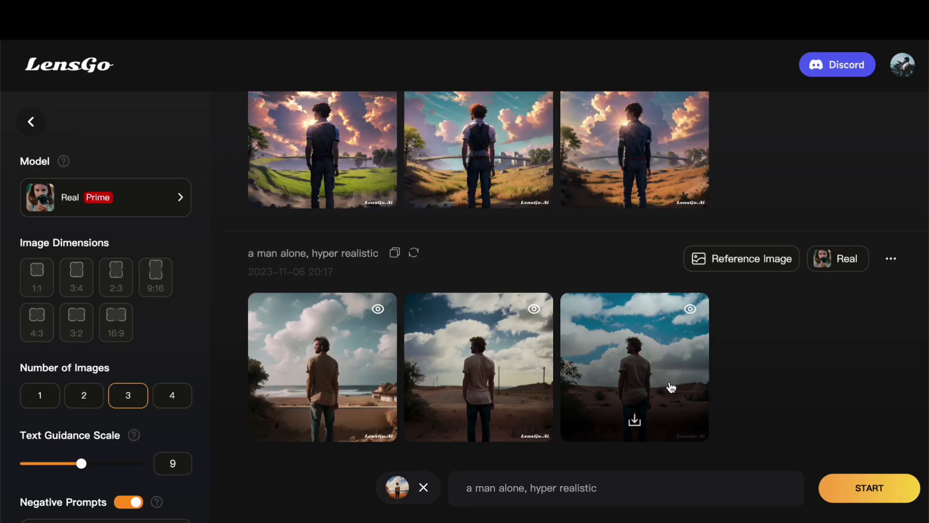
left_click(634, 424)
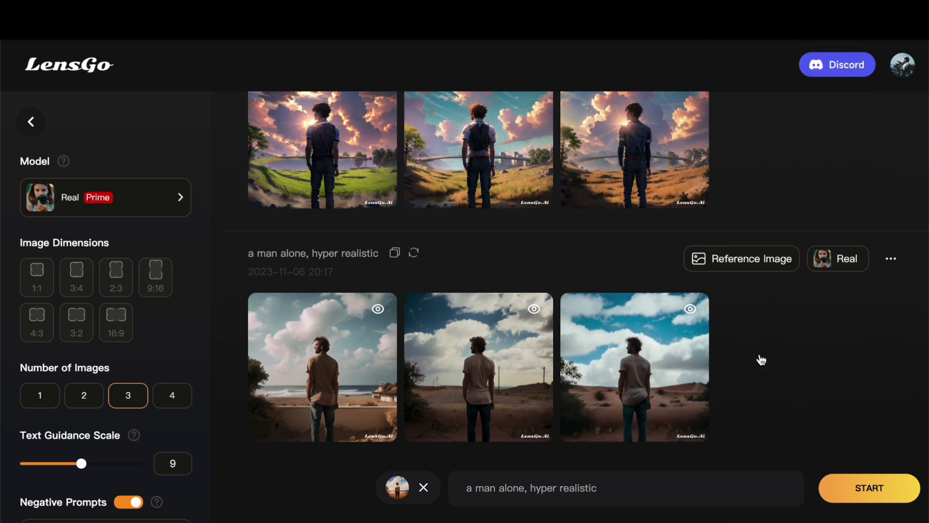
scroll(788, 222, "up", 10)
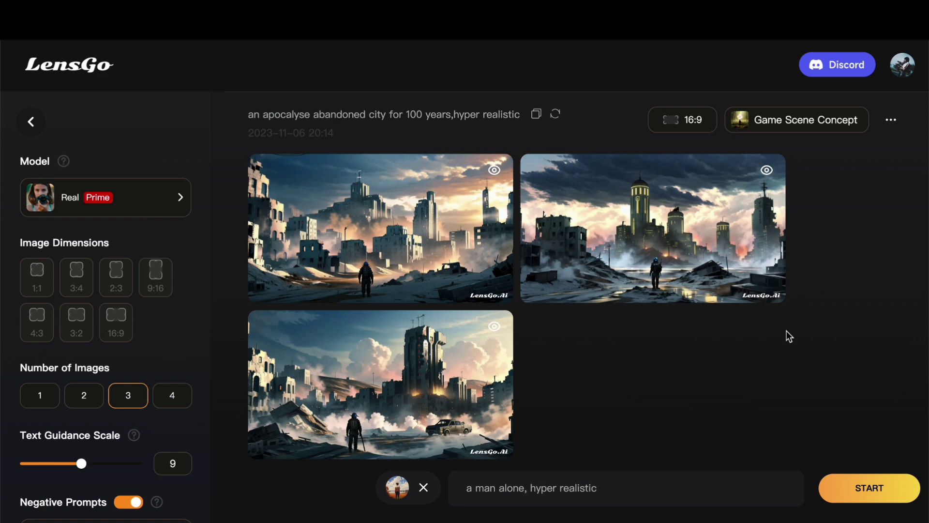
scroll(787, 331, "down", 10)
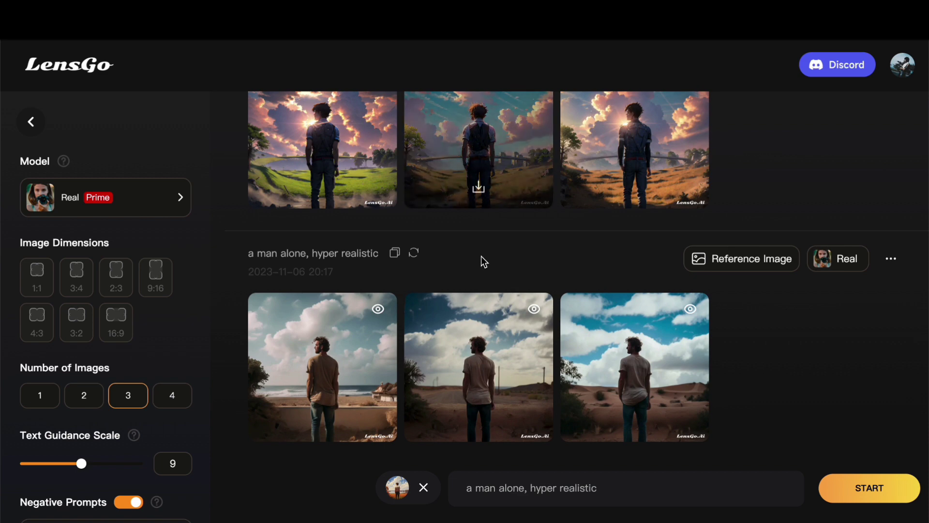
scroll(481, 256, "up", 5)
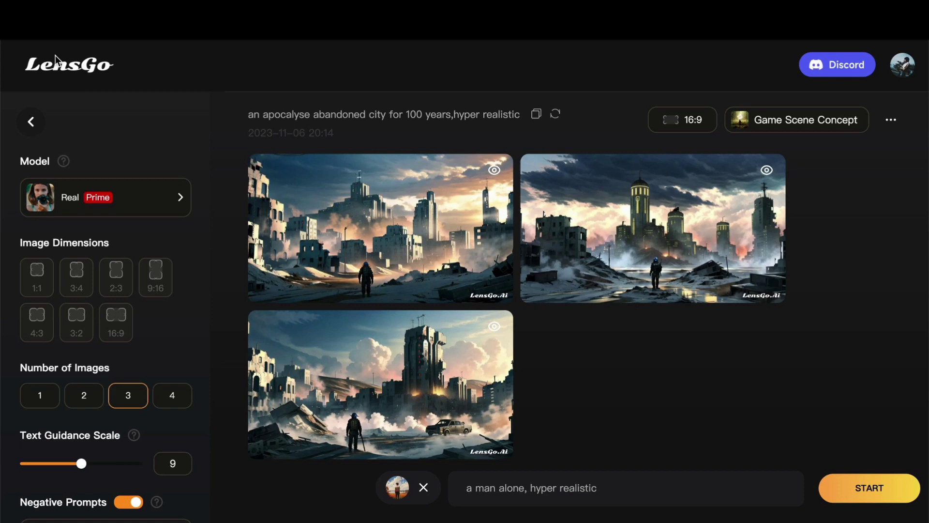
Step: From Home, open Animate Videos and load Featured Prompt 6, the 1980s coffee-shop prompt
left_click(54, 71)
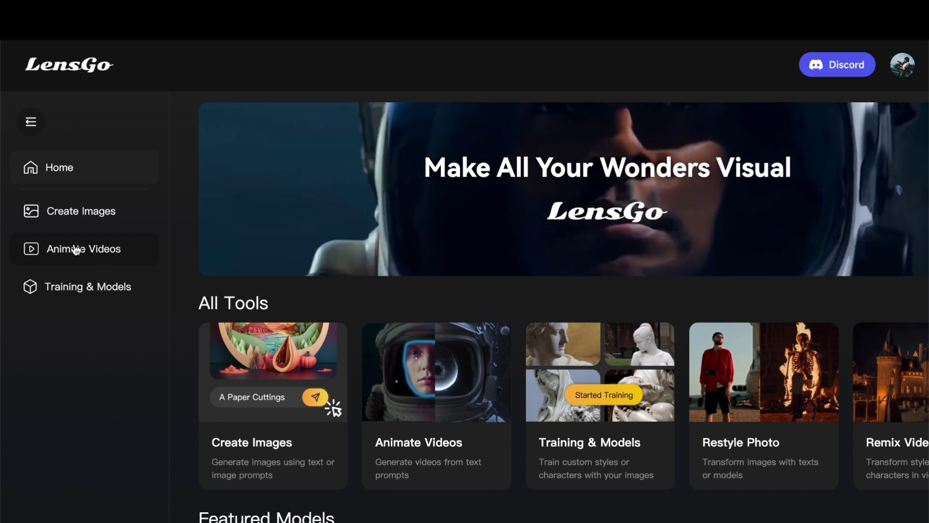
left_click(75, 248)
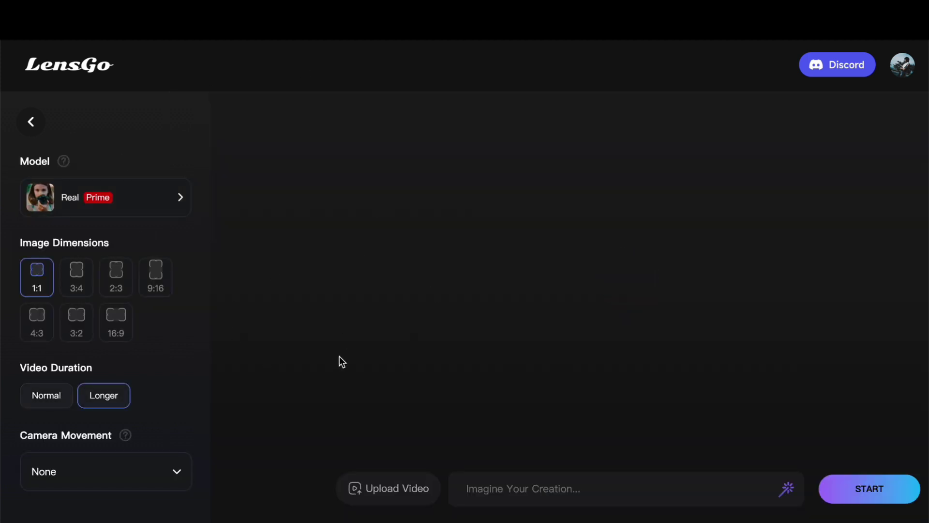
scroll(563, 444, "down", 10)
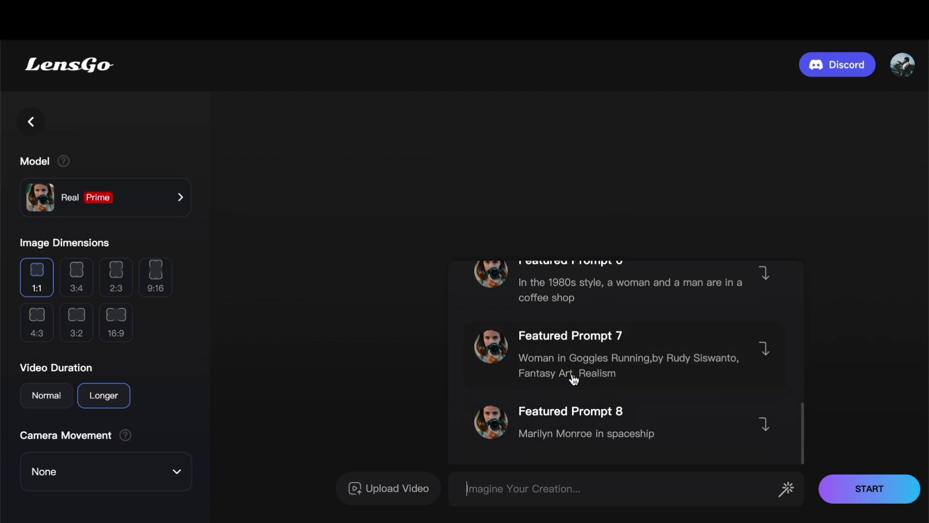
scroll(649, 375, "up", 1)
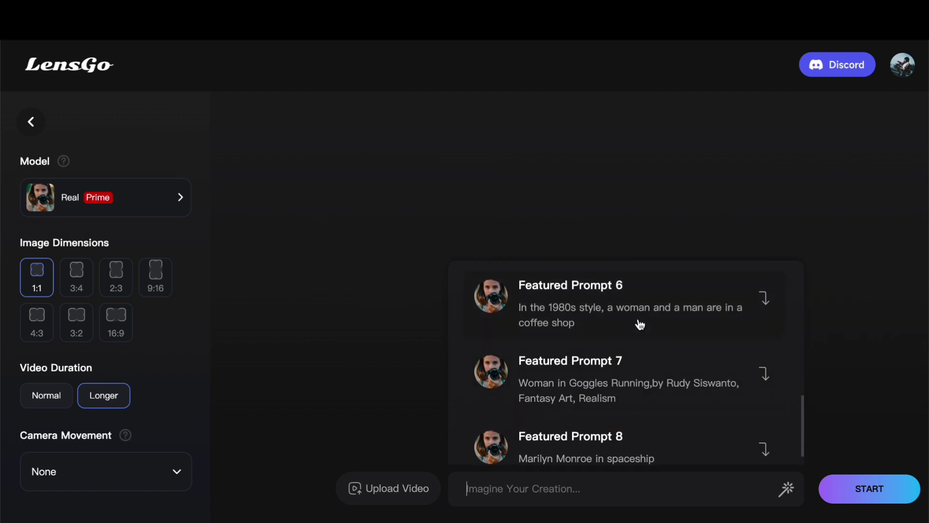
left_click(564, 306)
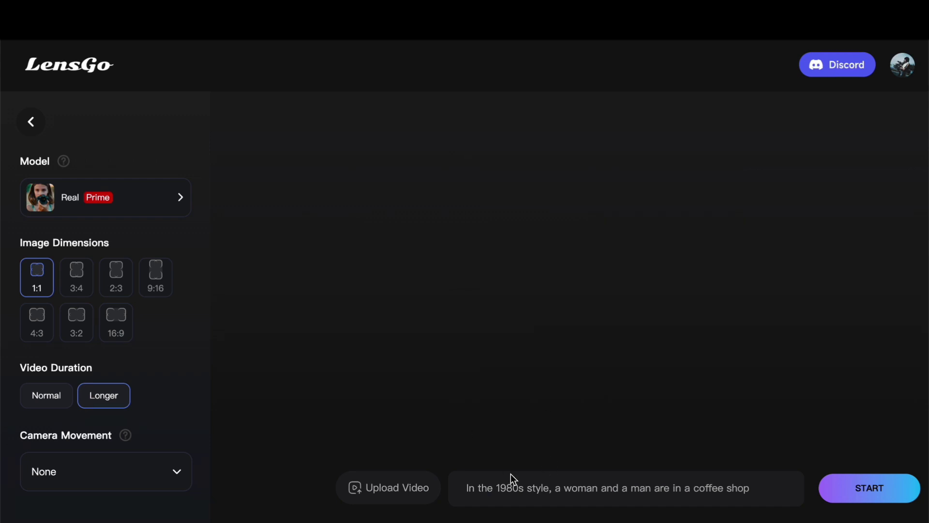
Step: Generate the coffee-shop video at 16:9 with Zoom Out camera movement
left_click(116, 322)
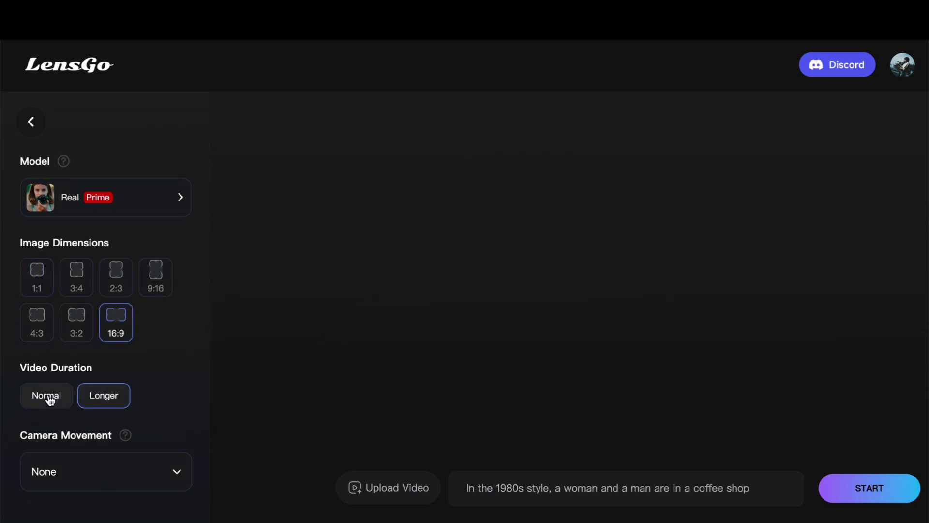
left_click(94, 471)
scroll(93, 471, "down", 2)
scroll(96, 437, "down", 3)
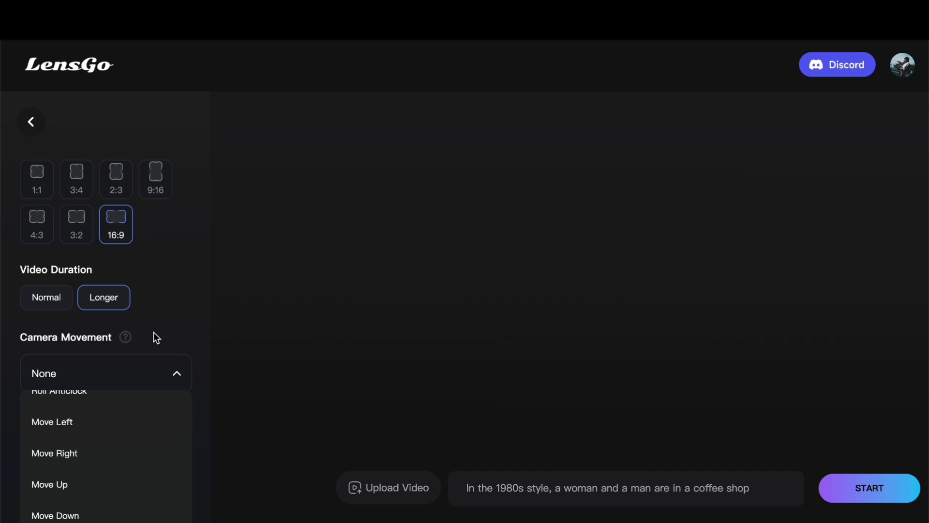
scroll(85, 442, "up", 3)
left_click(86, 442)
left_click(865, 489)
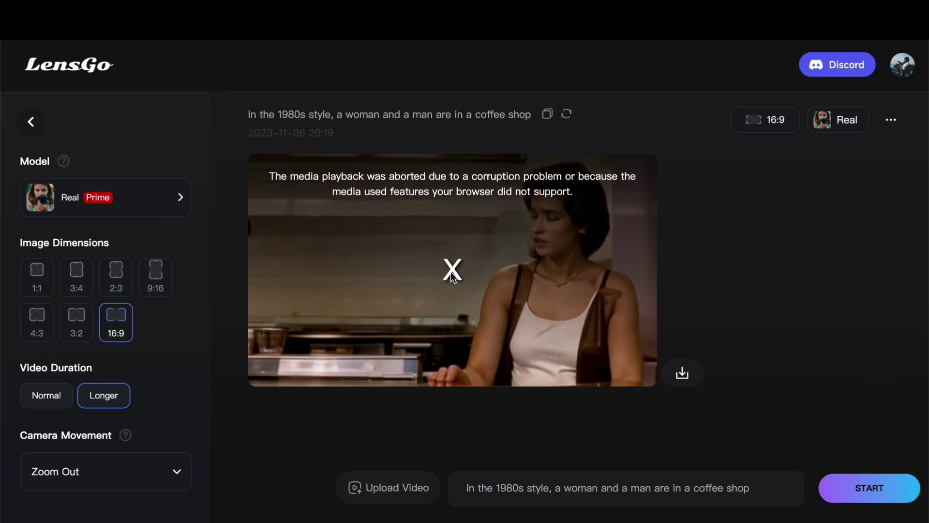
Step: Regenerate the coffee-shop video with Create Again and play the new 16:9 clip
left_click(567, 116)
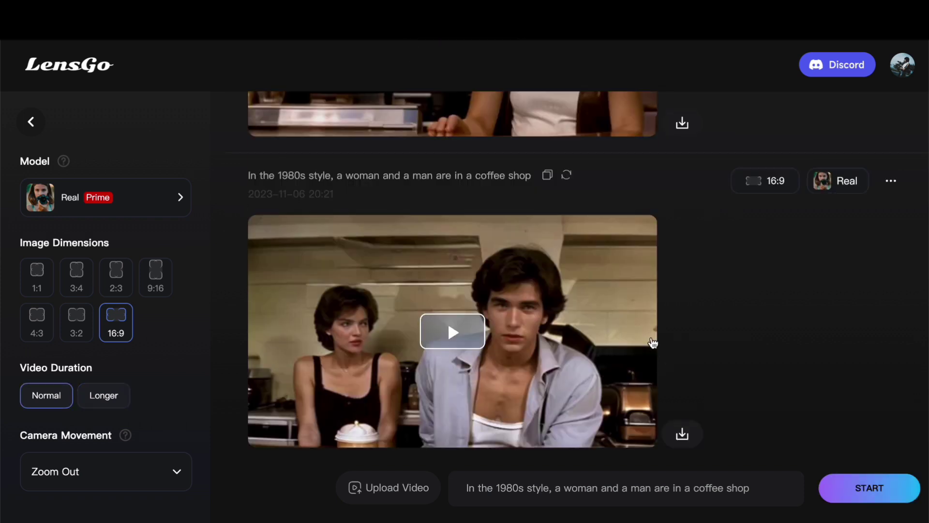
left_click(460, 334)
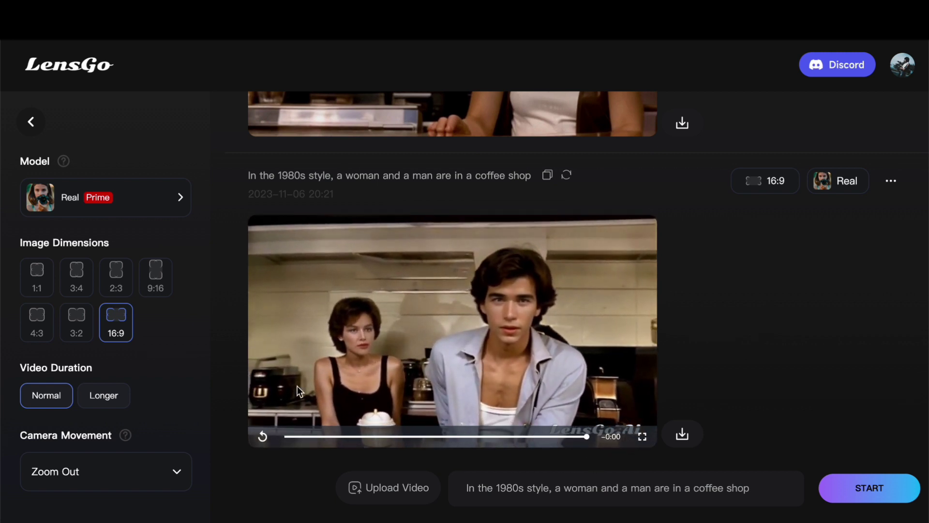
Step: Switch to the Anime model with Longer duration and Move Right camera, then start generation
left_click(96, 202)
left_click(411, 222)
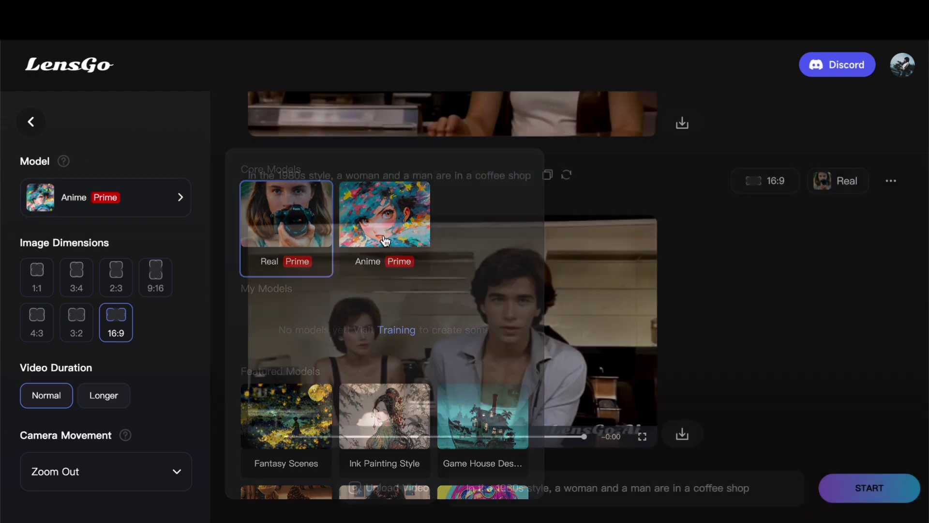
left_click(112, 398)
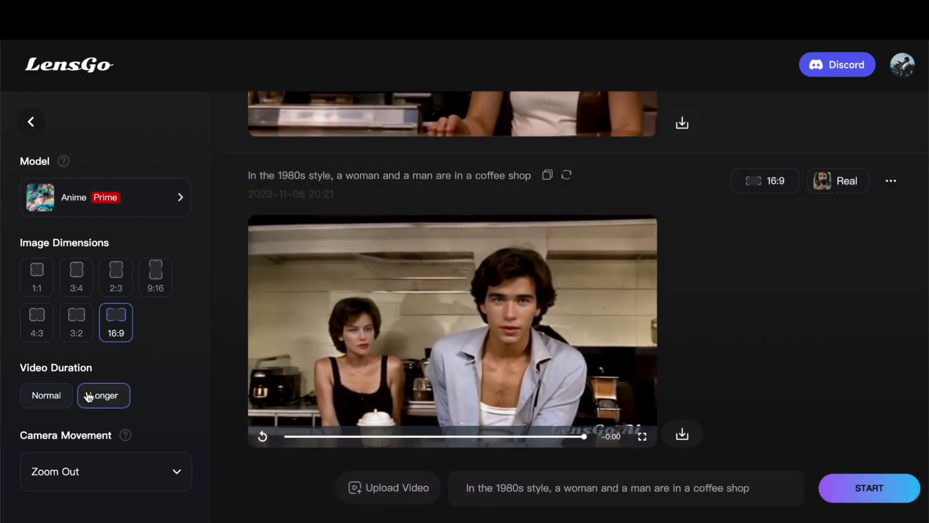
left_click(134, 482)
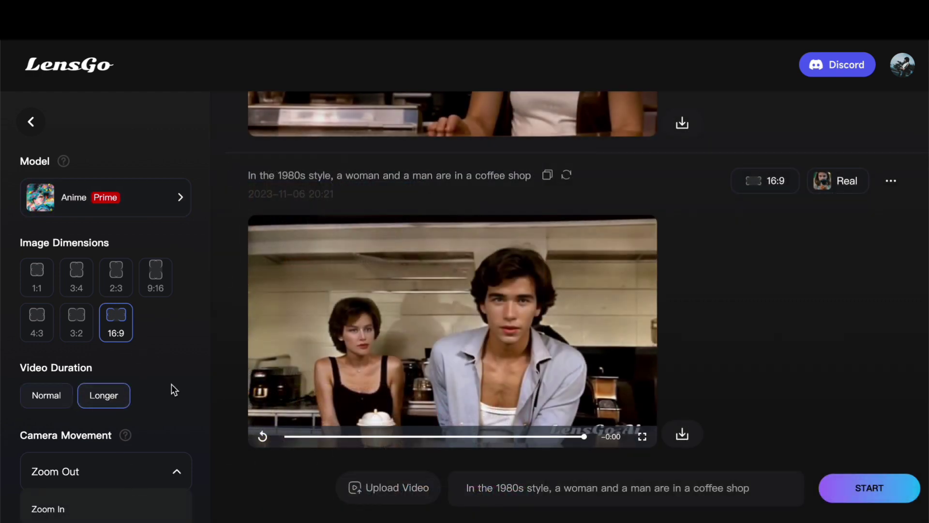
scroll(170, 388, "down", 2)
scroll(123, 438, "down", 3)
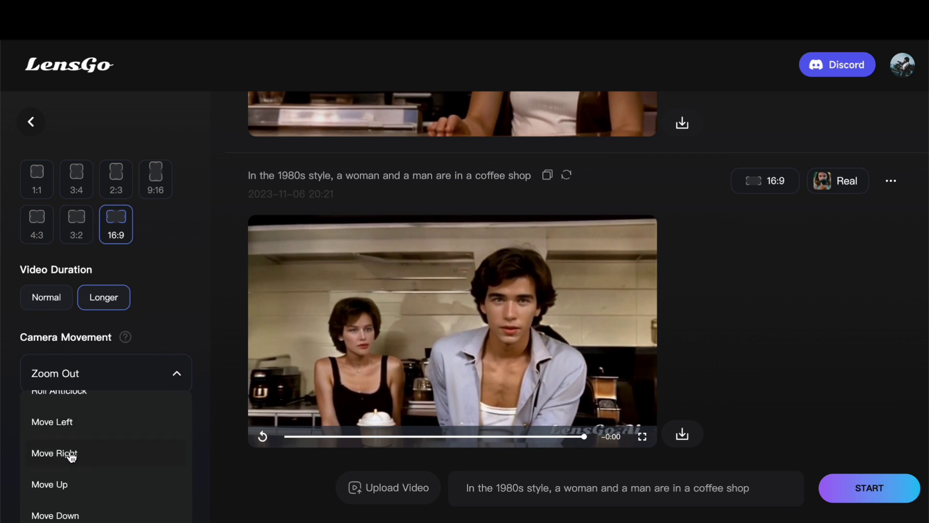
left_click(71, 455)
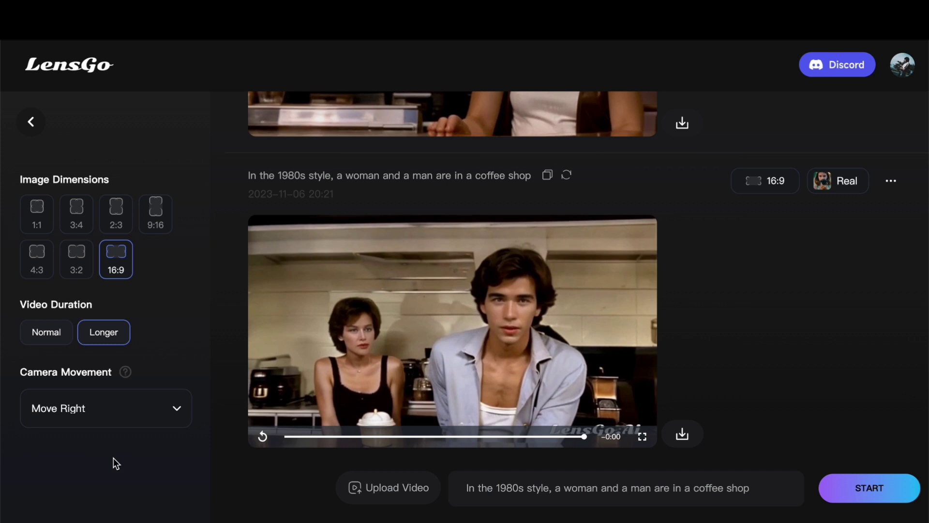
left_click(871, 488)
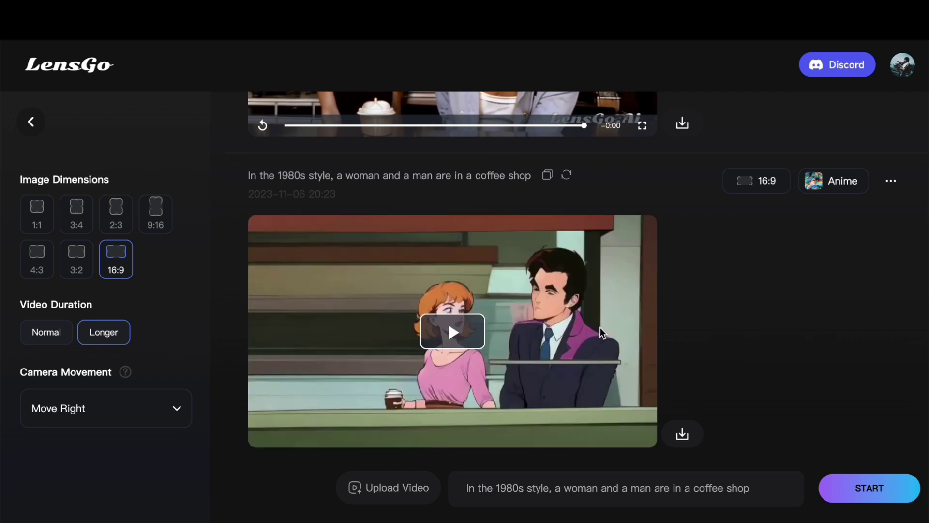
Step: Play the Anime coffee-shop video and replay it after it ends
left_click(466, 333)
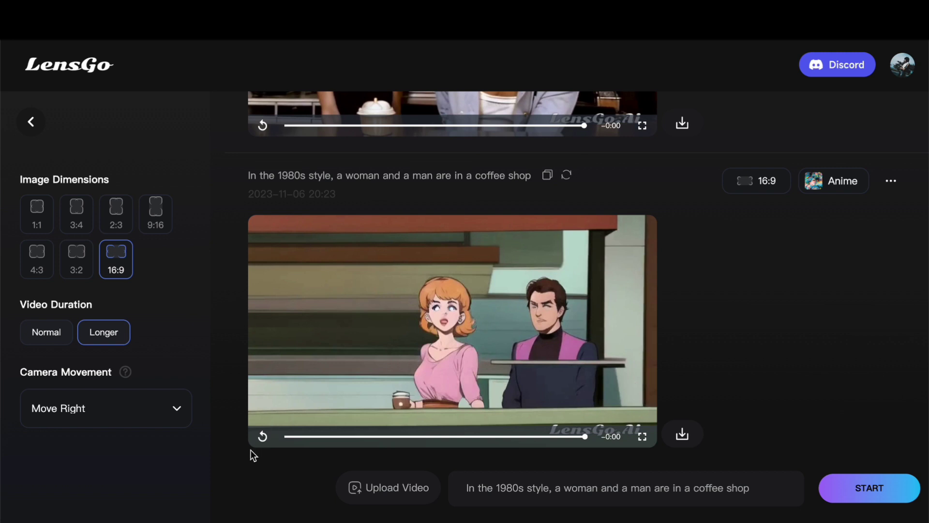
left_click(262, 436)
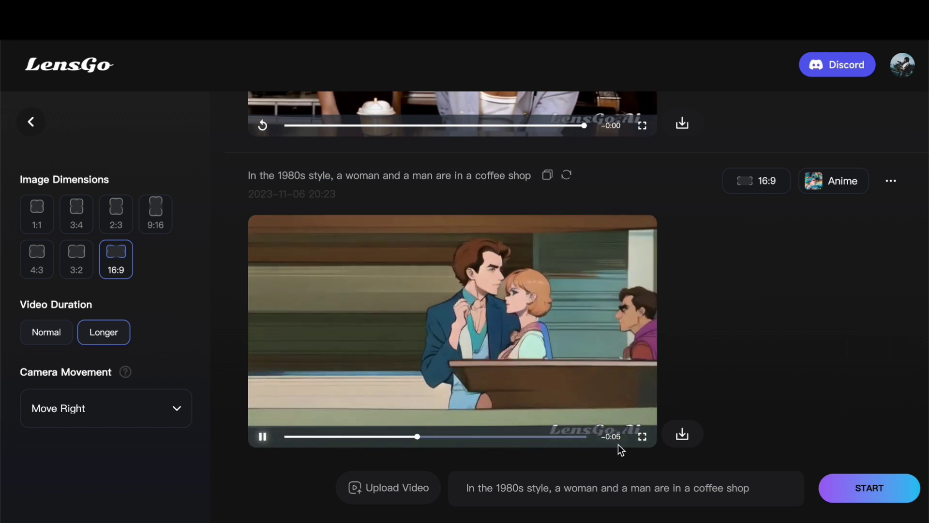
Step: Download the Anime video as MP4, then generate a remix from an uploaded reference video
left_click(682, 434)
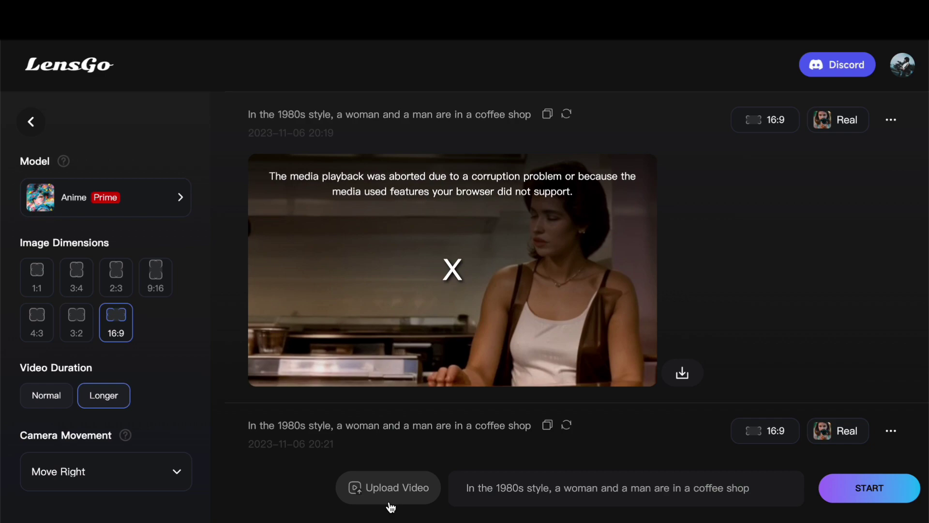
left_click(402, 491)
left_click(684, 385)
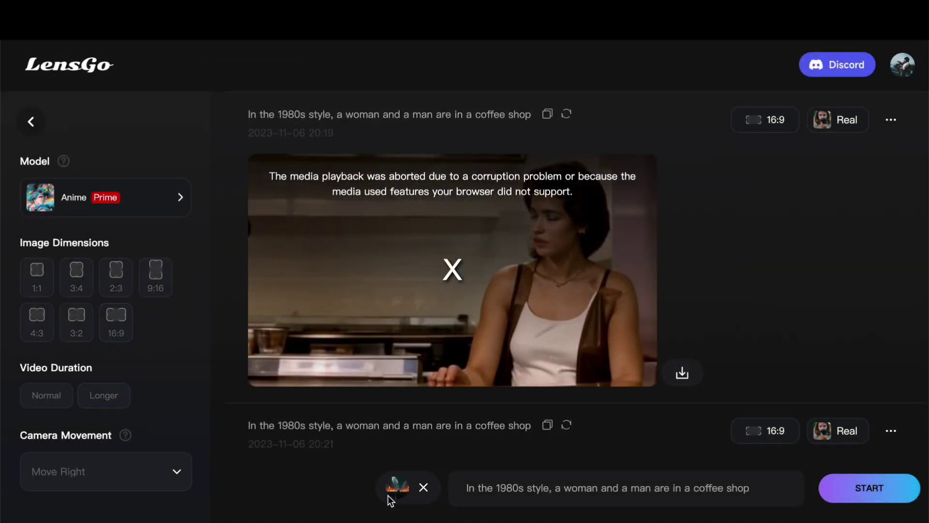
left_click(858, 500)
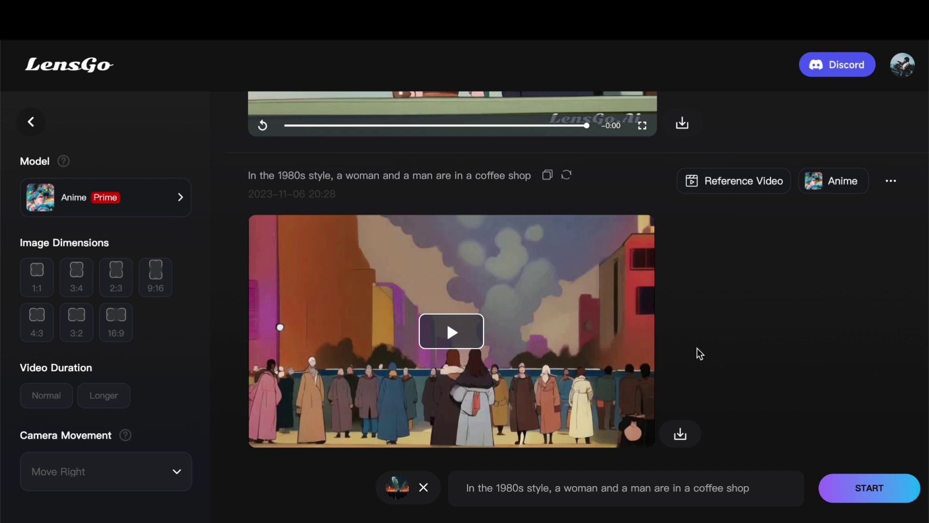
Step: Play the crowd-and-skyline remix video, then the second remix clip
left_click(442, 324)
left_click(442, 323)
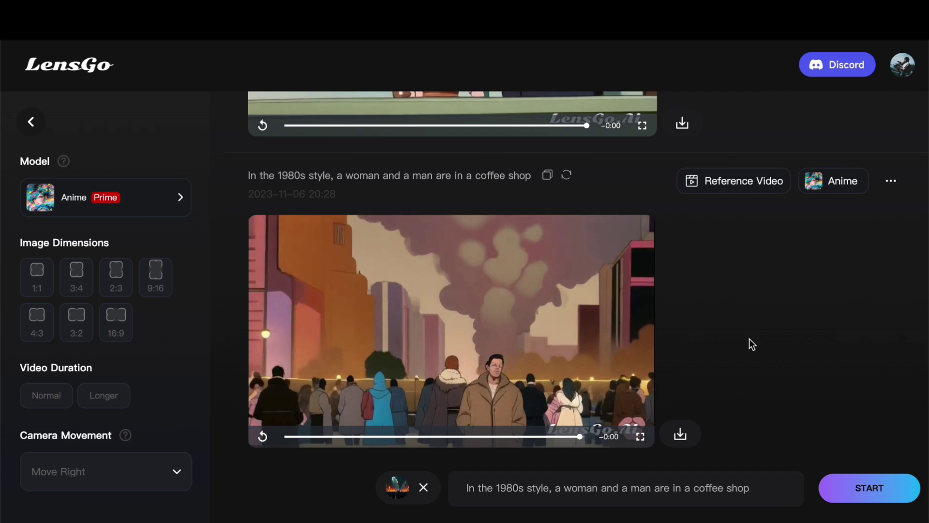
scroll(748, 339, "up", 5)
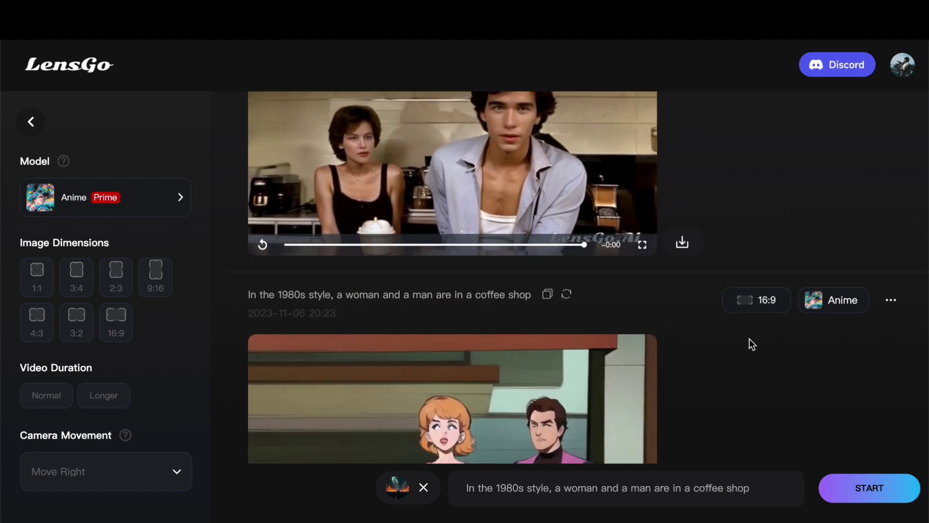
scroll(749, 338, "up", 5)
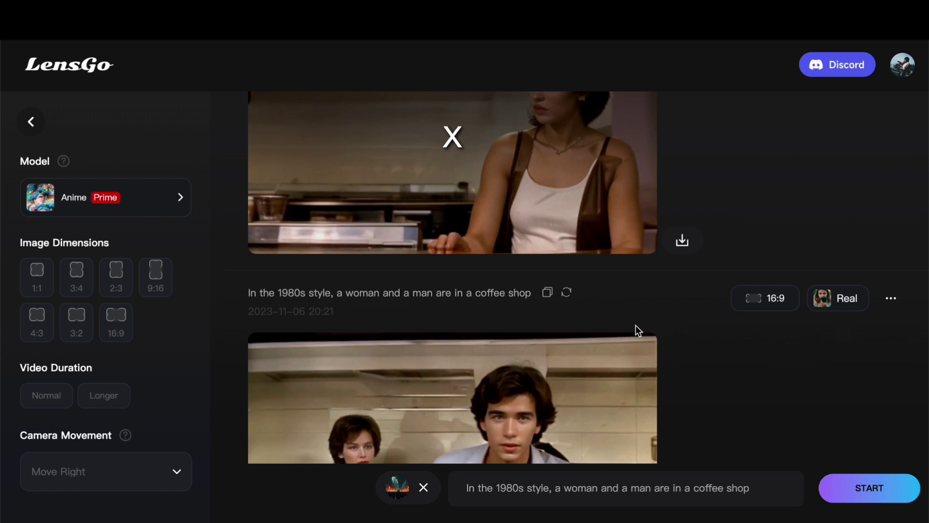
scroll(636, 326, "up", 3)
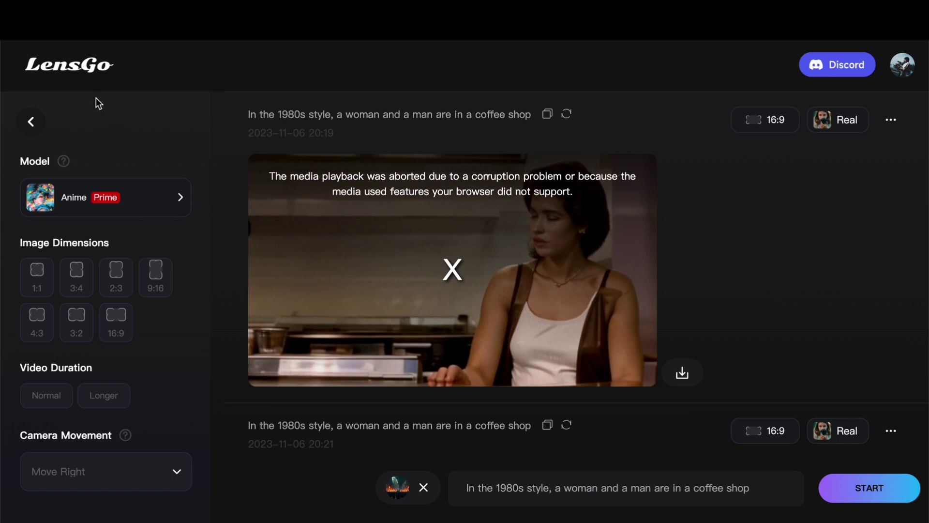
Step: Go back to the LensGo home page's All Tools overview via the top-left logo
left_click(61, 74)
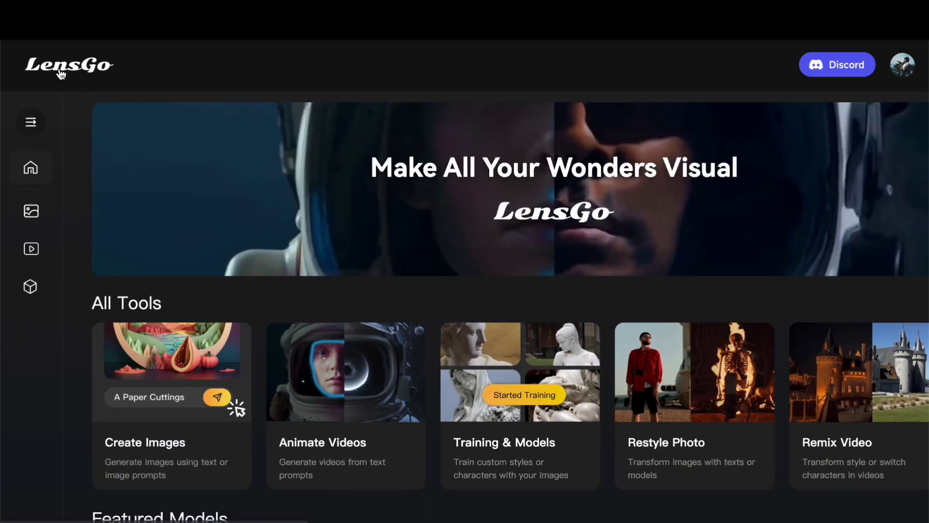